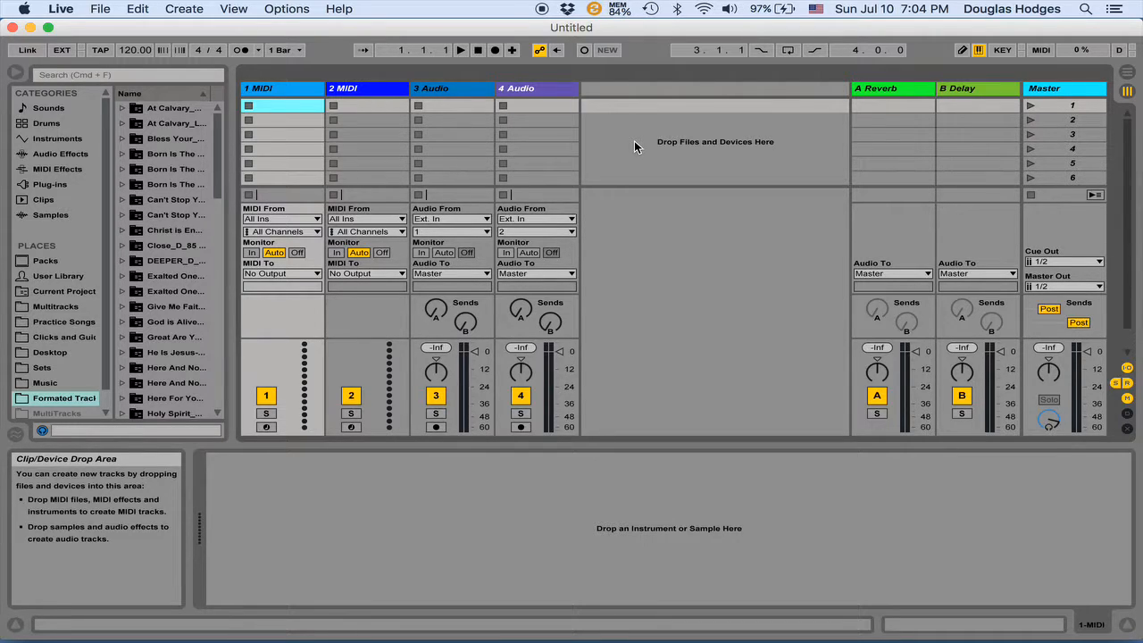
Switch to Preview and examine the iConnectAUDIO4+ front and rear images, marking out USB port 1 on the rear view
key(ctrl+Left)
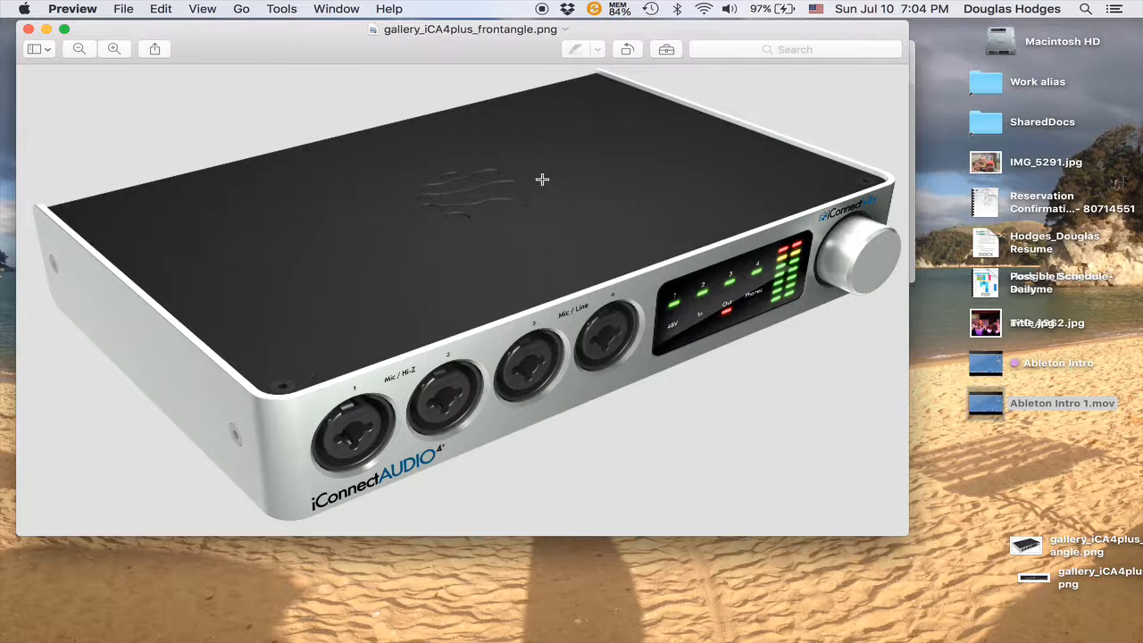
drag(506, 57, 512, 69)
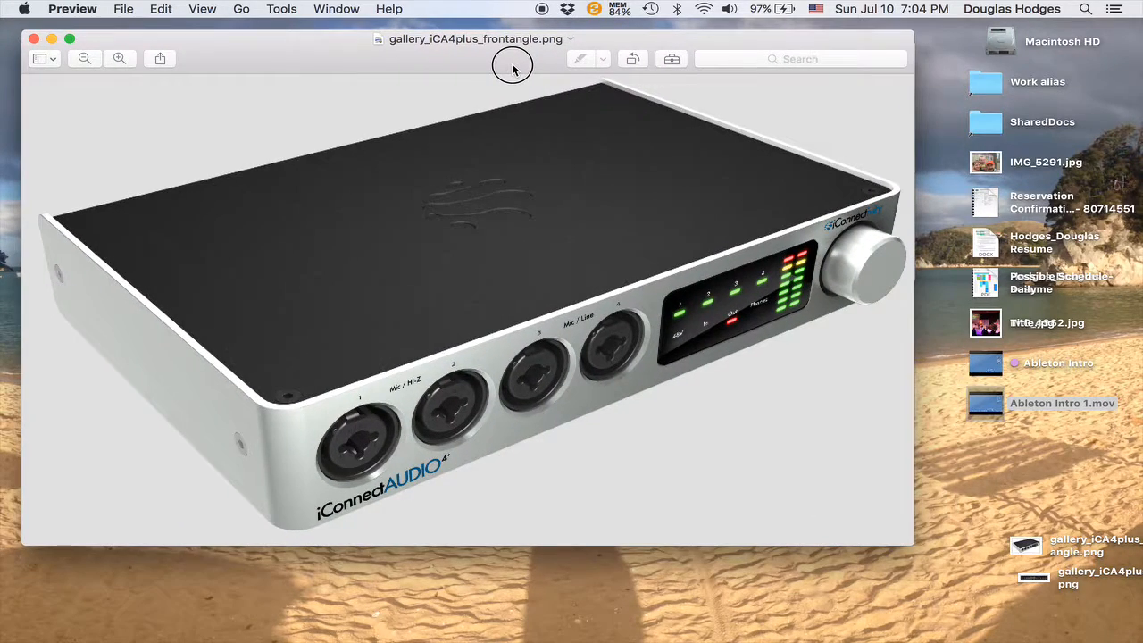
click(33, 39)
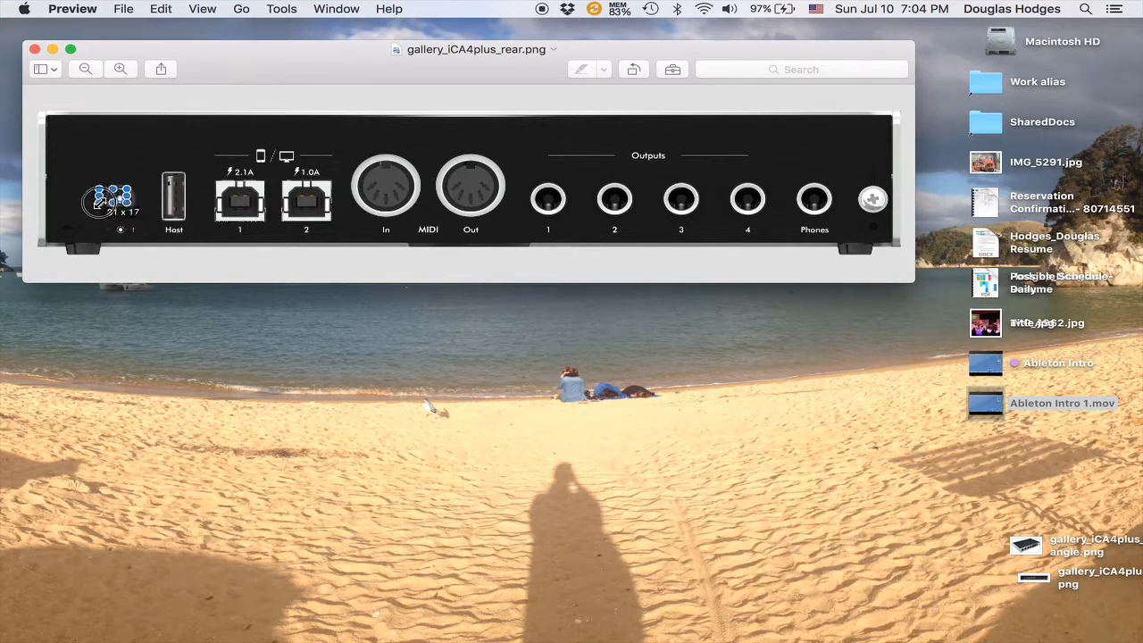
drag(208, 153, 275, 240)
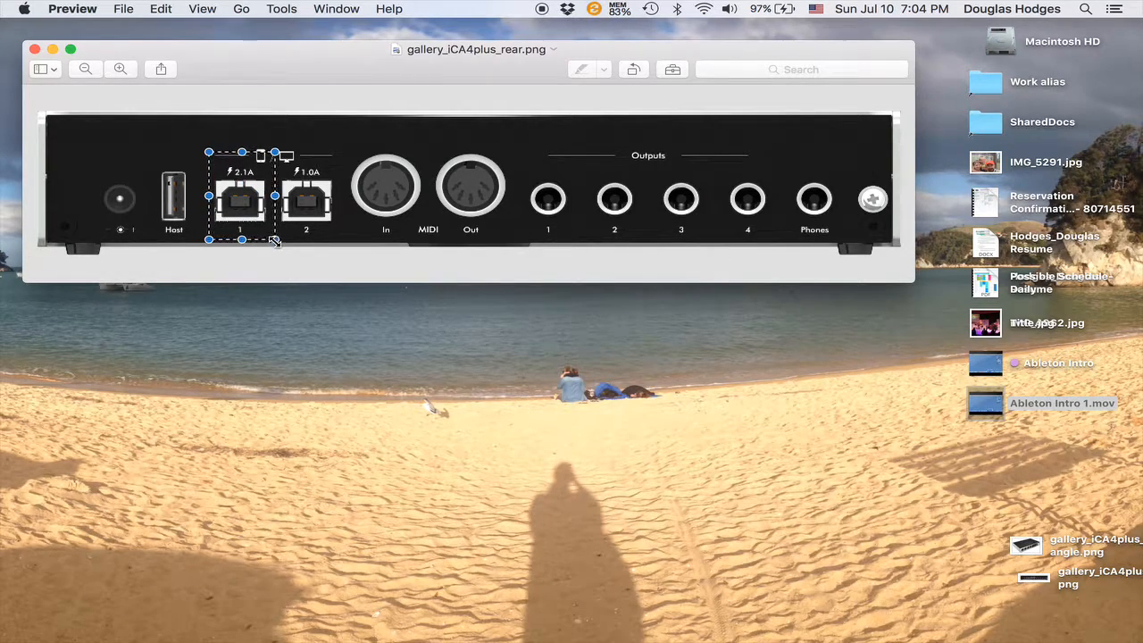
click(242, 246)
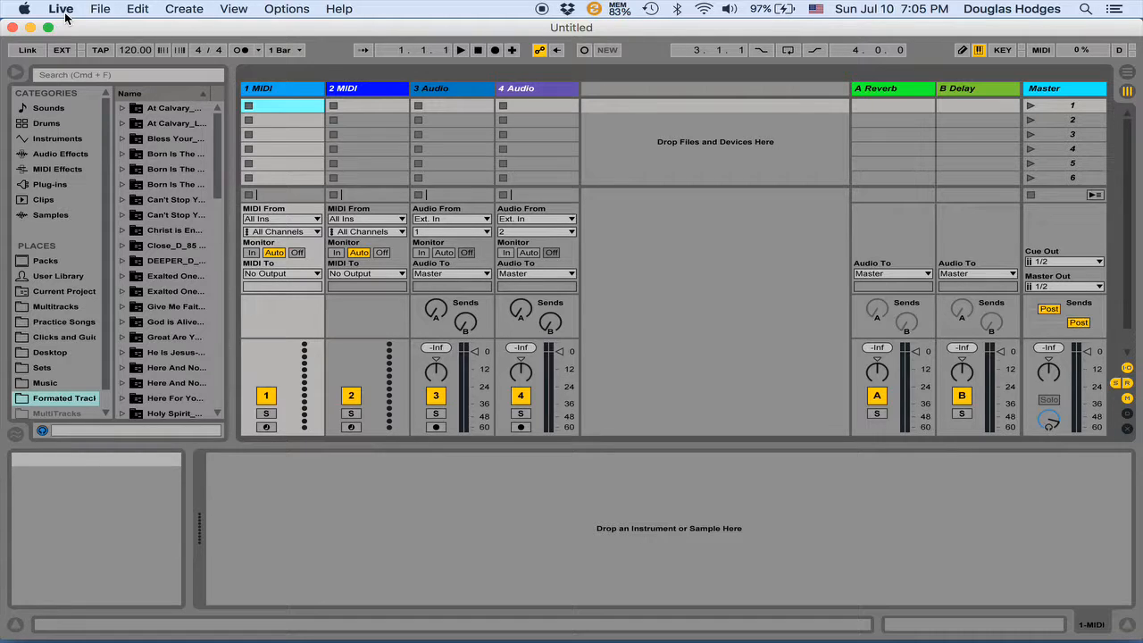
In Ableton Live's audio preferences, set the audio output device to iConnectAudio4+ (4 In, 6 Out)
click(60, 9)
click(68, 52)
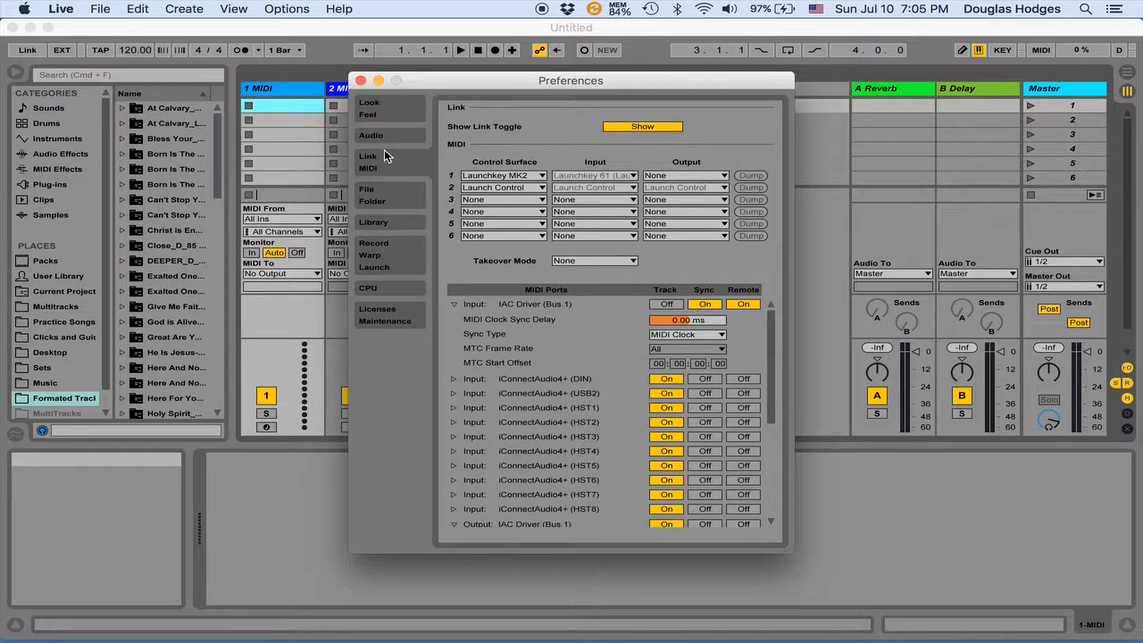
click(372, 136)
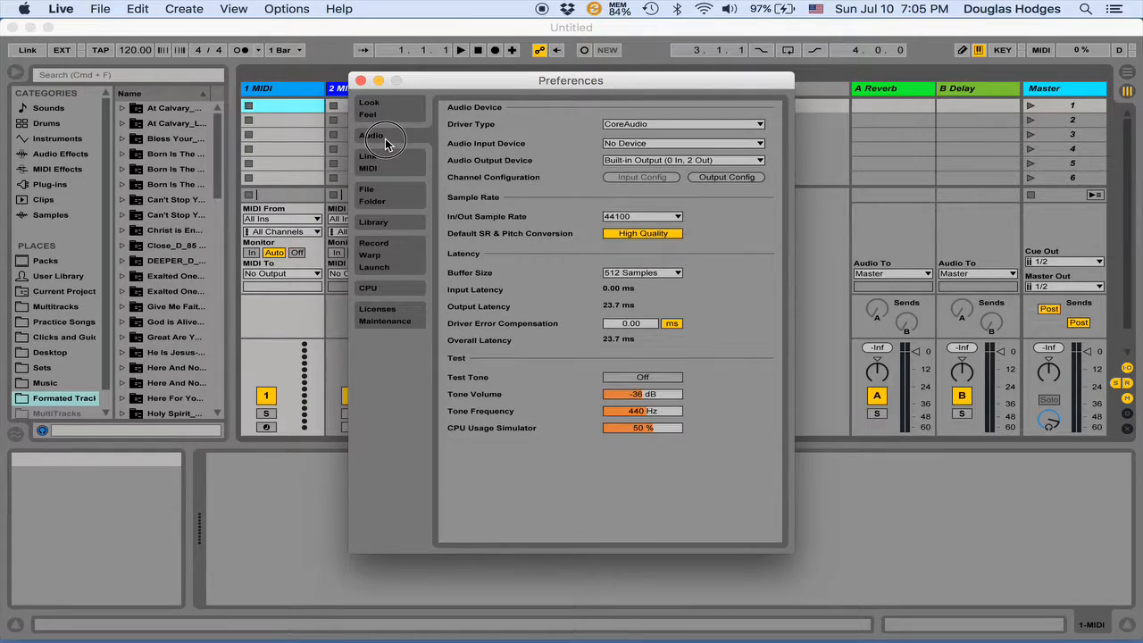
click(623, 162)
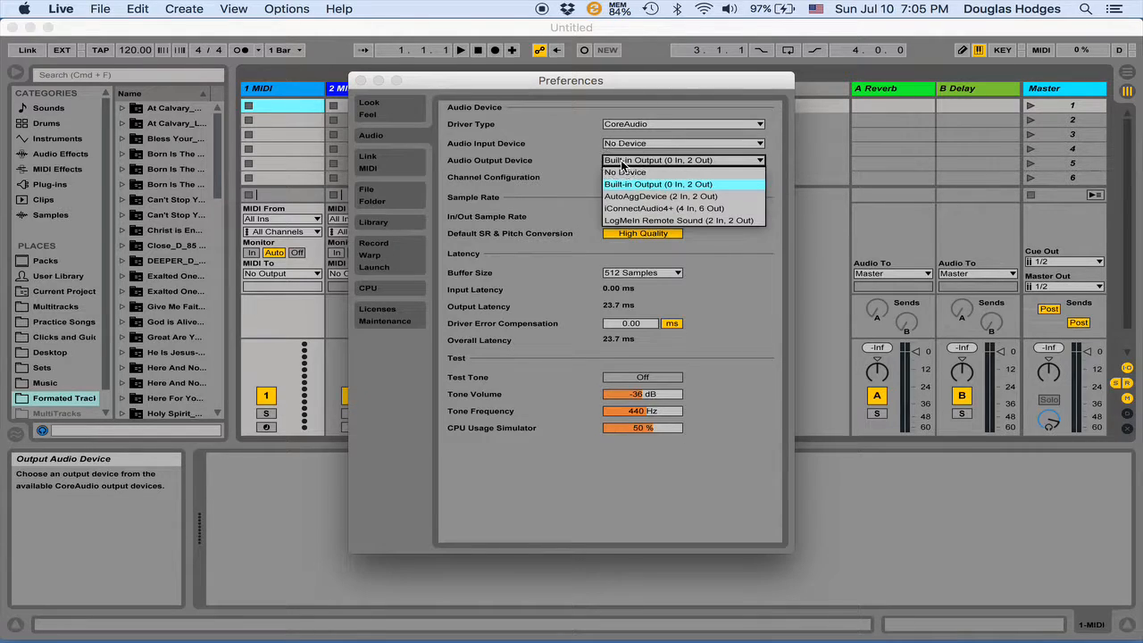
click(622, 209)
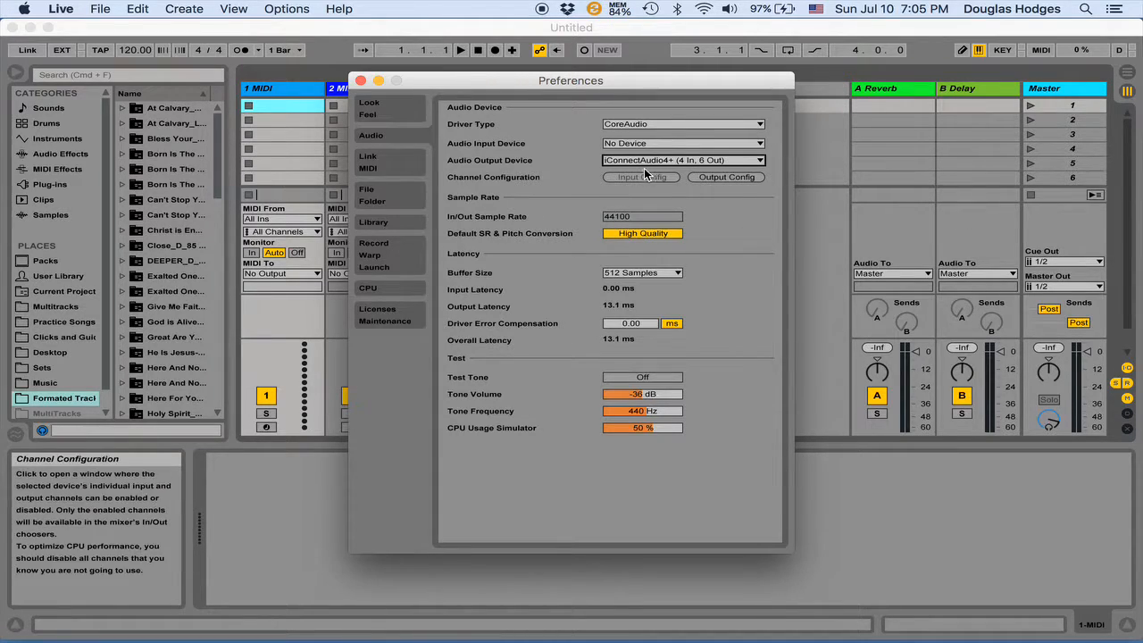
Confirm the output configuration with stereo 1/2 and mono 3 & 4 enabled, and close the preferences
click(719, 177)
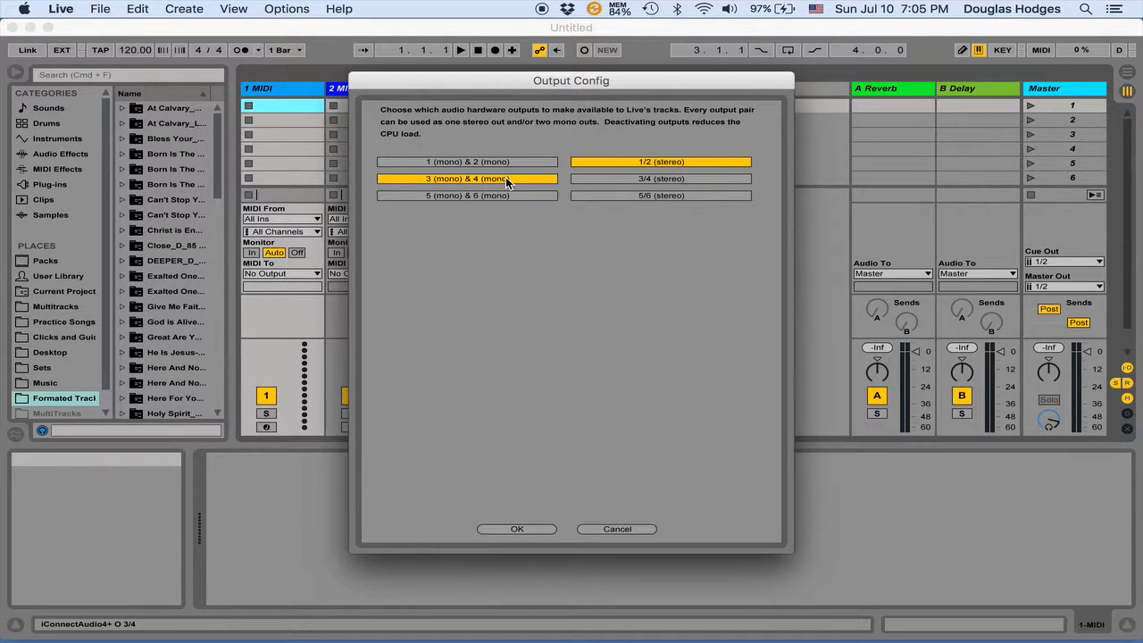
click(510, 529)
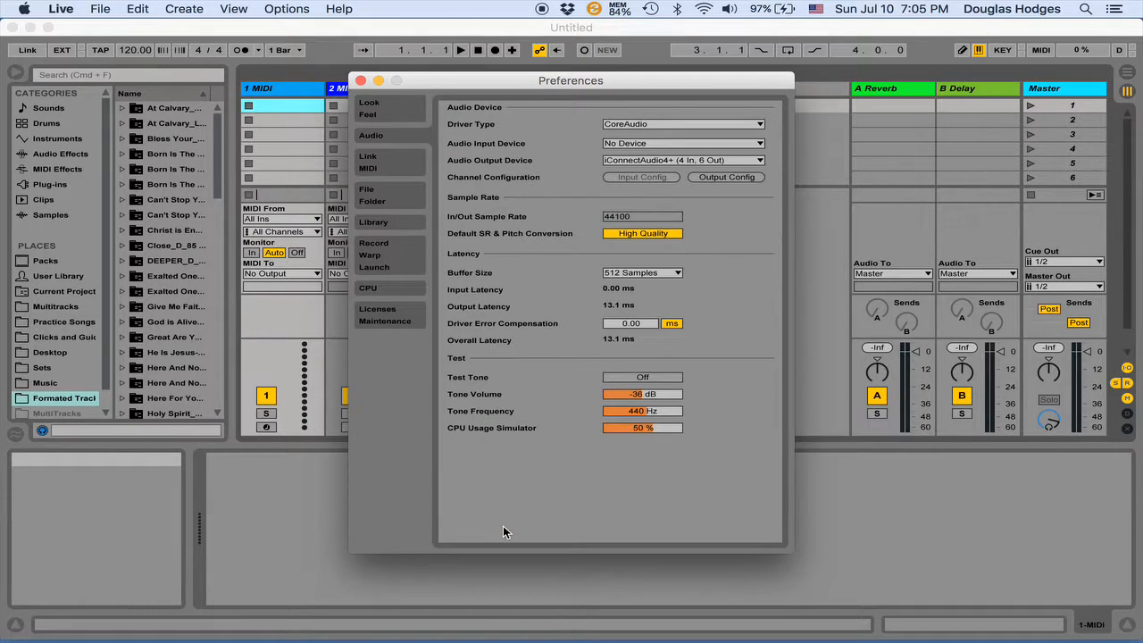
click(361, 80)
Widen the browser and its sidebar, and look inside the SNLife 06_25_16 Project in the Sets folder
drag(226, 221, 329, 223)
click(43, 366)
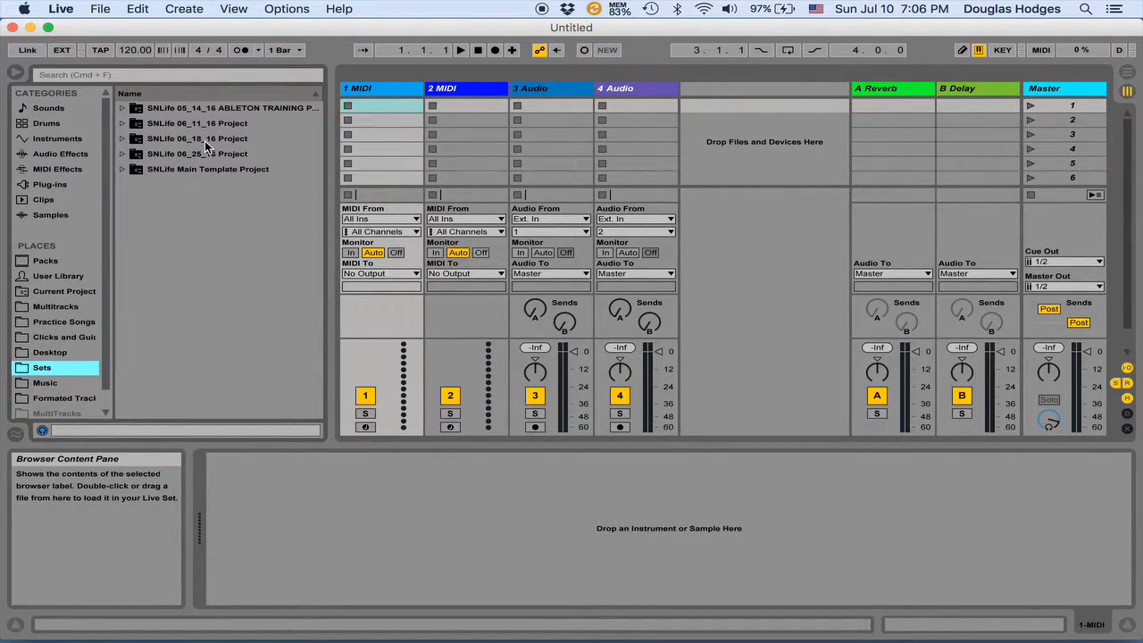
click(122, 154)
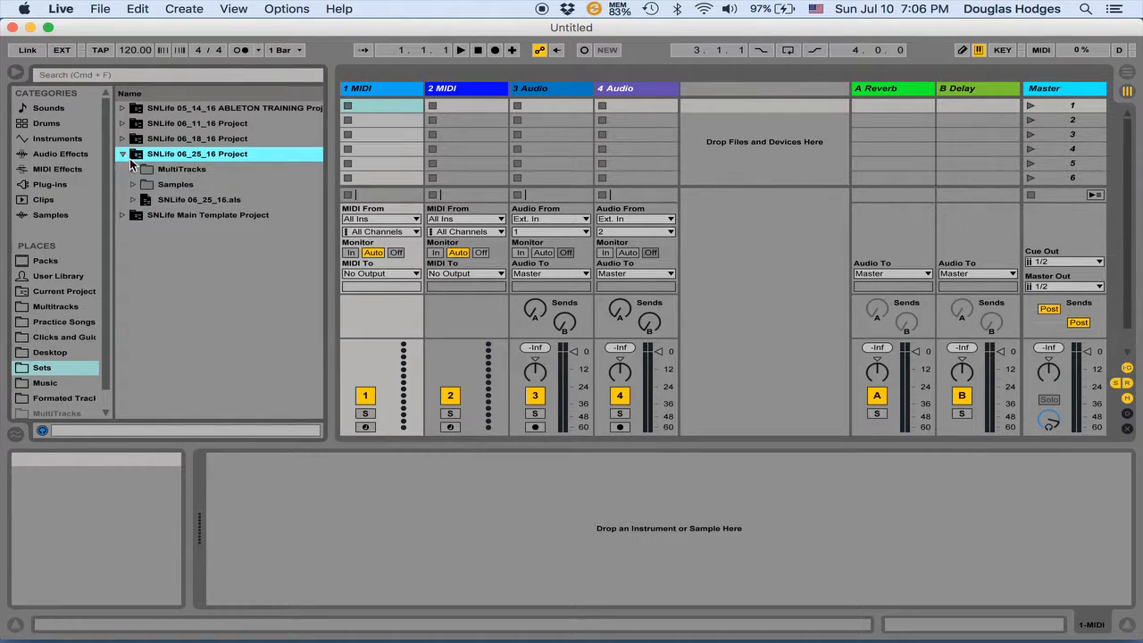
click(122, 154)
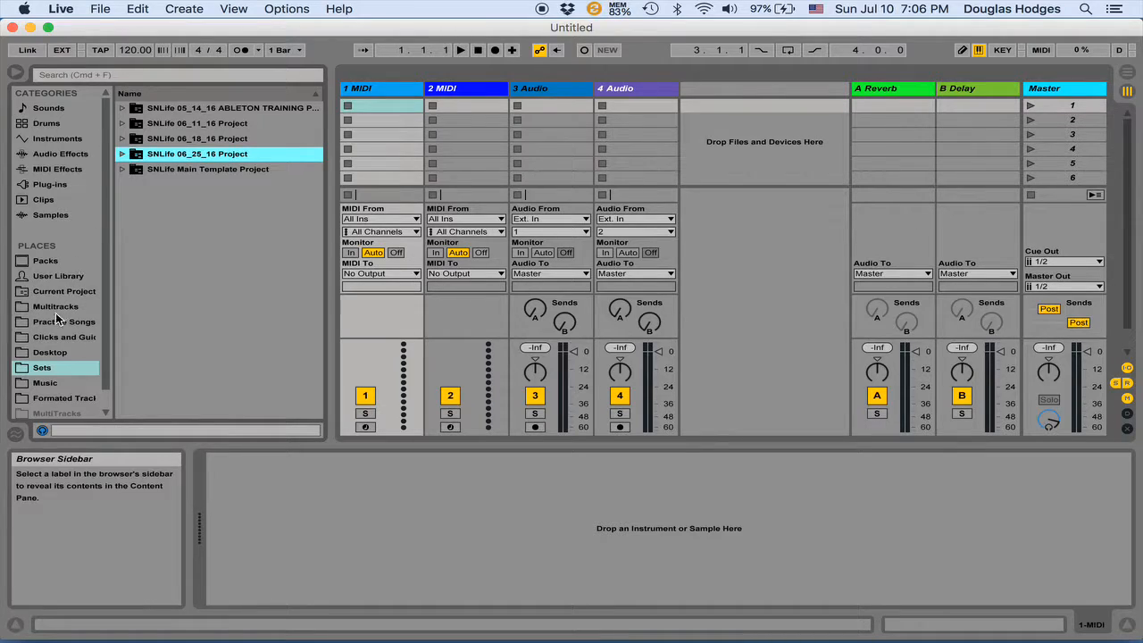
drag(111, 248, 167, 249)
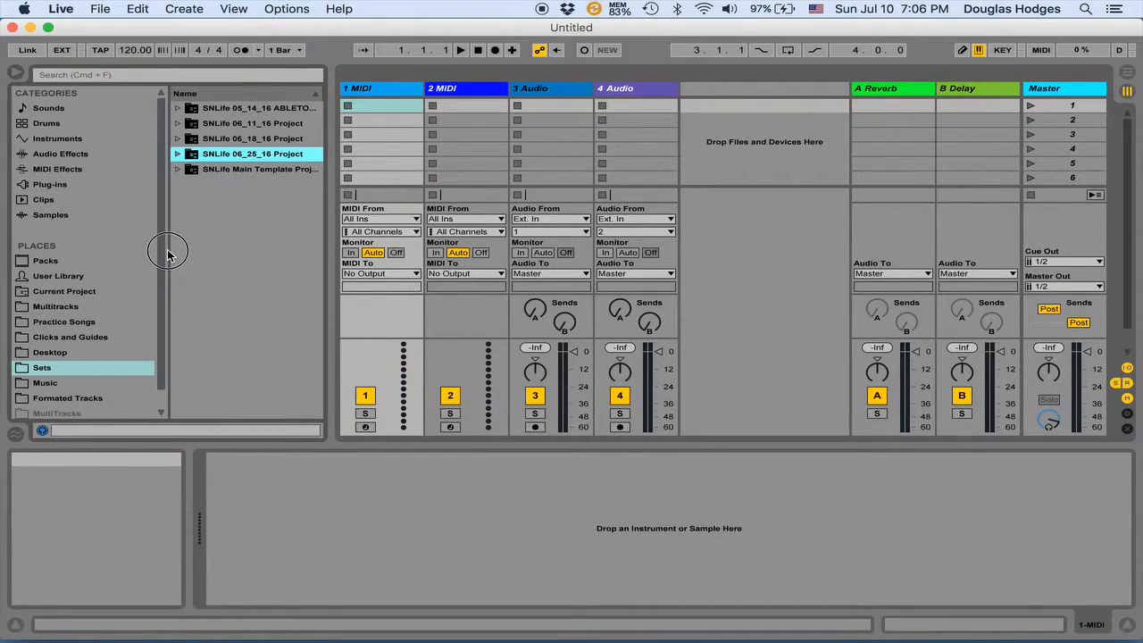
scroll(53, 355, down, 1)
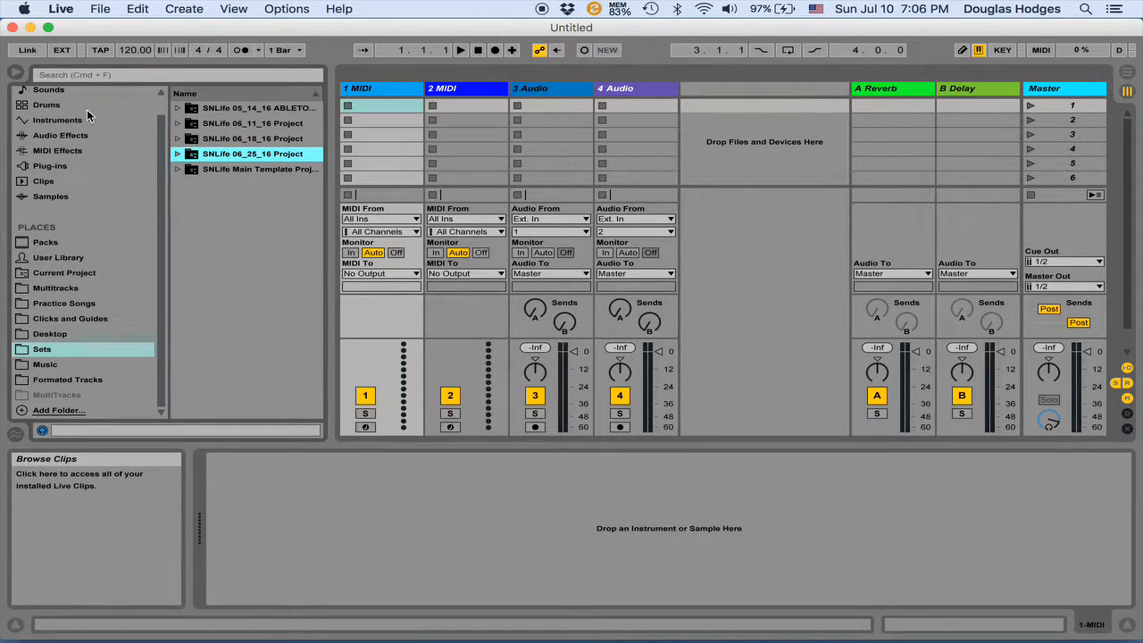
click(100, 9)
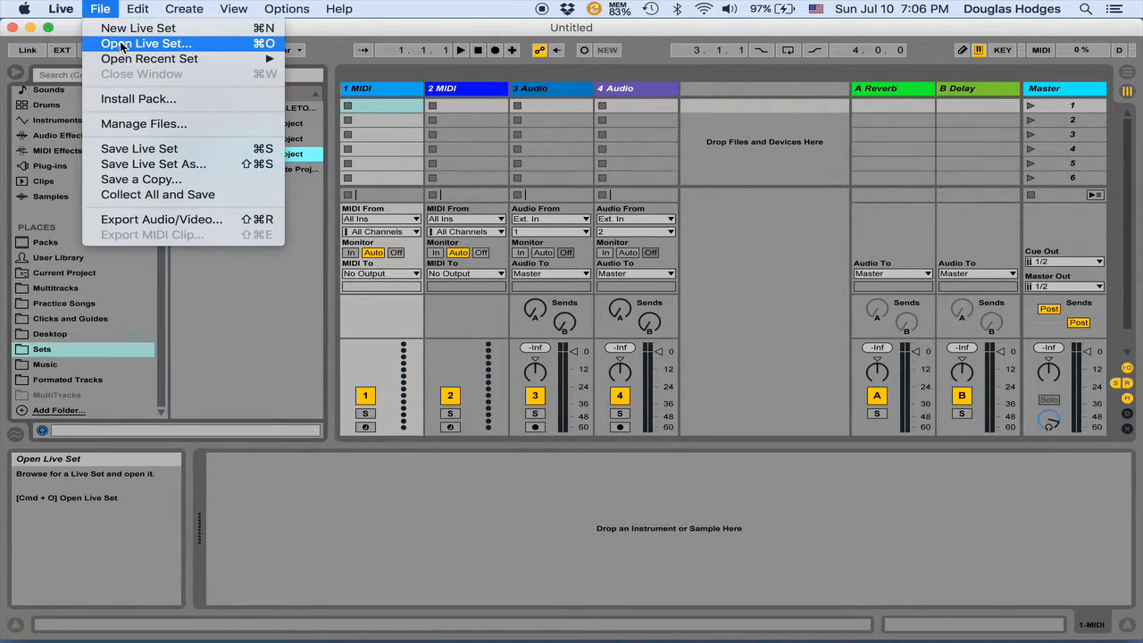
click(121, 44)
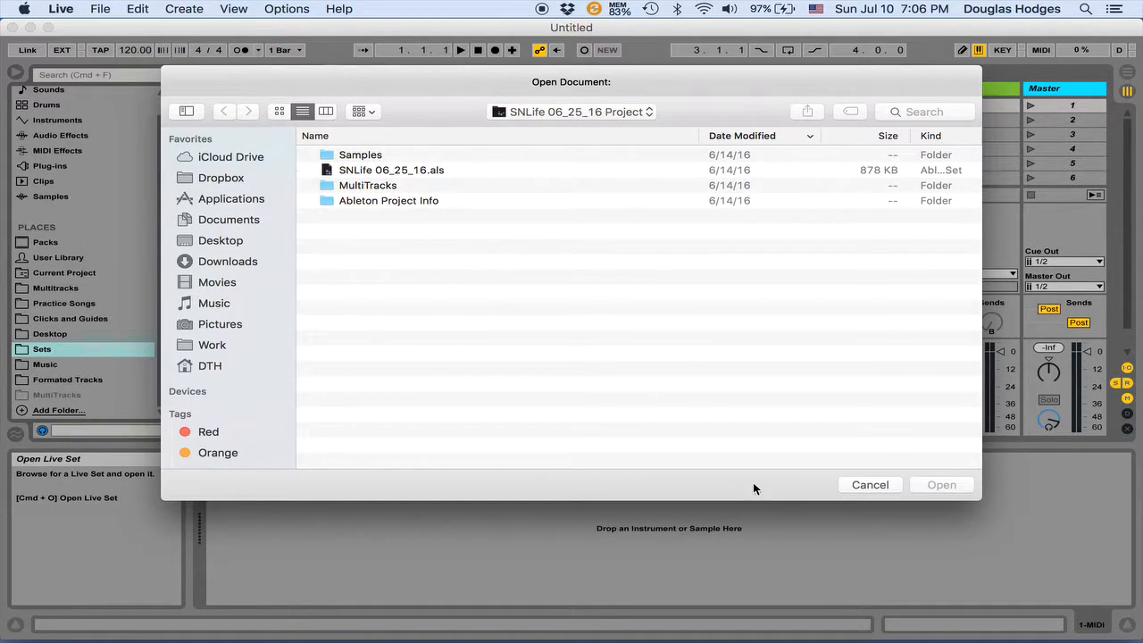
click(857, 485)
click(106, 13)
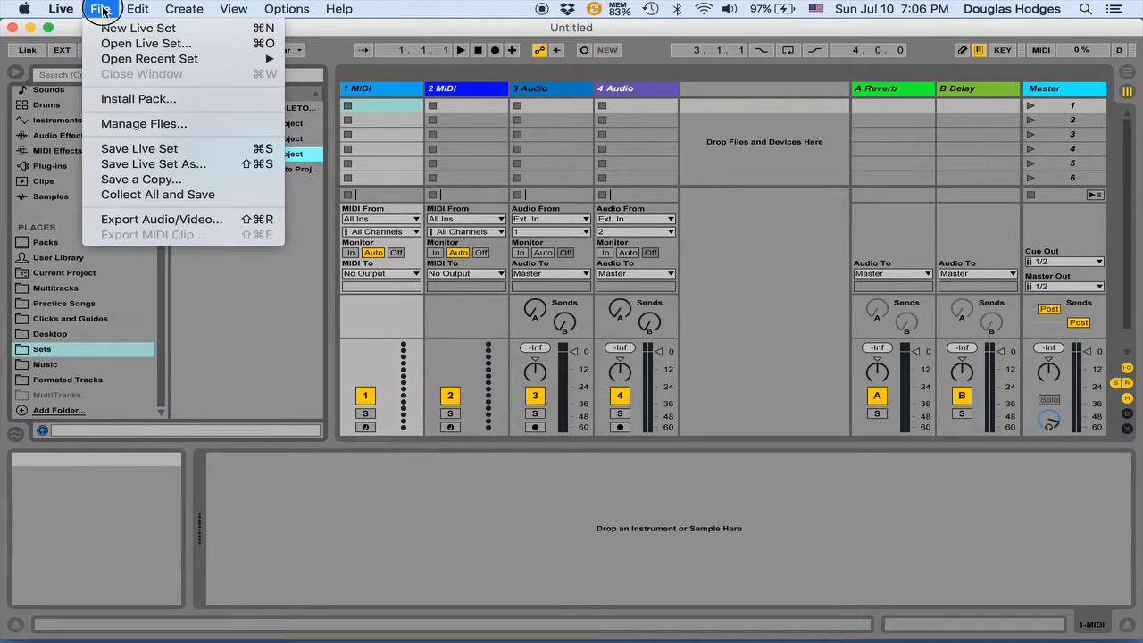
mouse_move(119, 64)
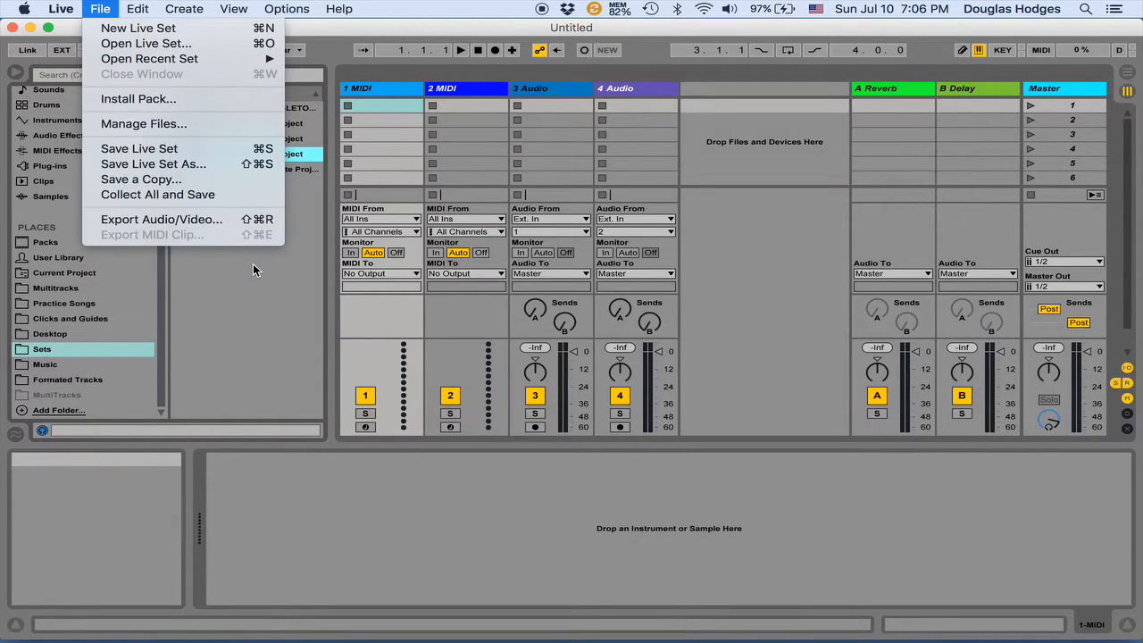
click(253, 263)
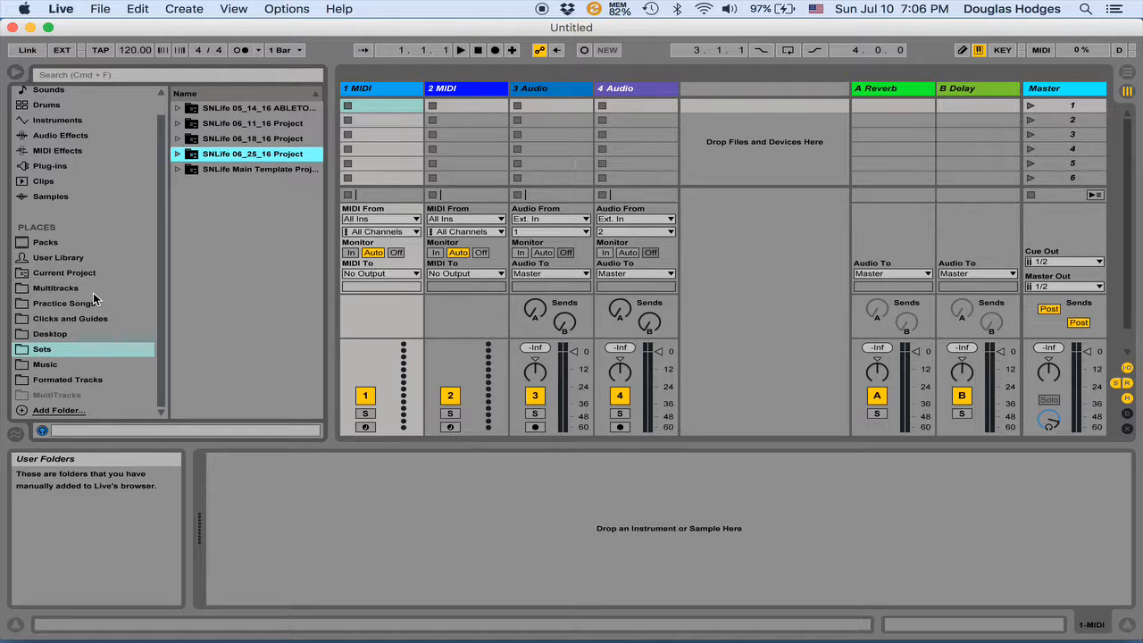
Look through the song projects in the Formated Tracks folder, with the browser widened to fit their full names
click(48, 380)
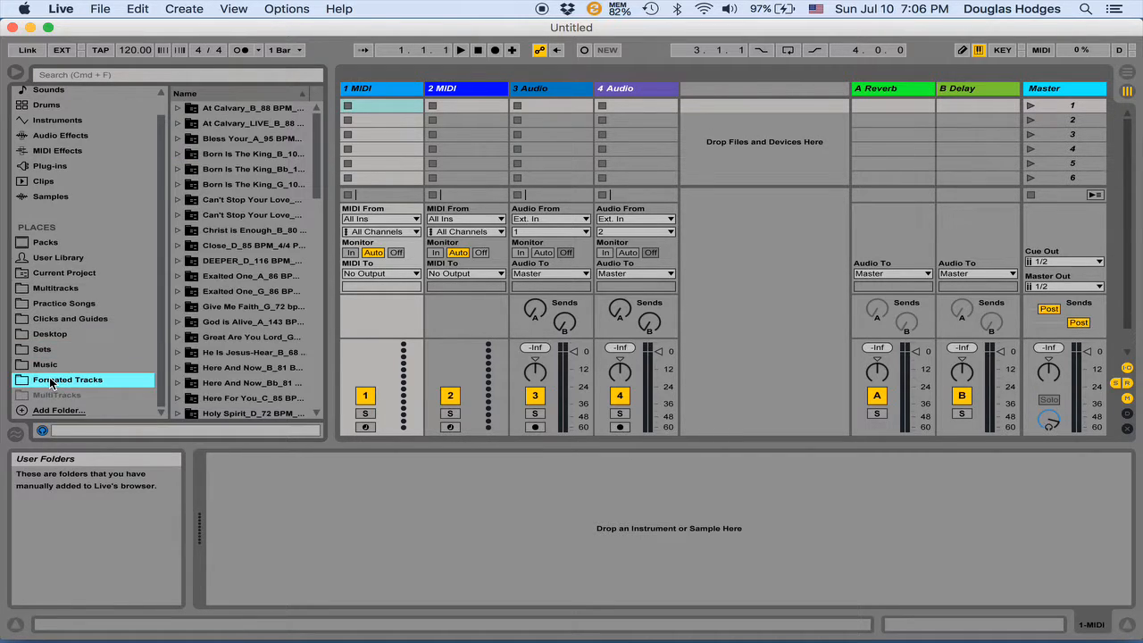
drag(336, 284, 459, 284)
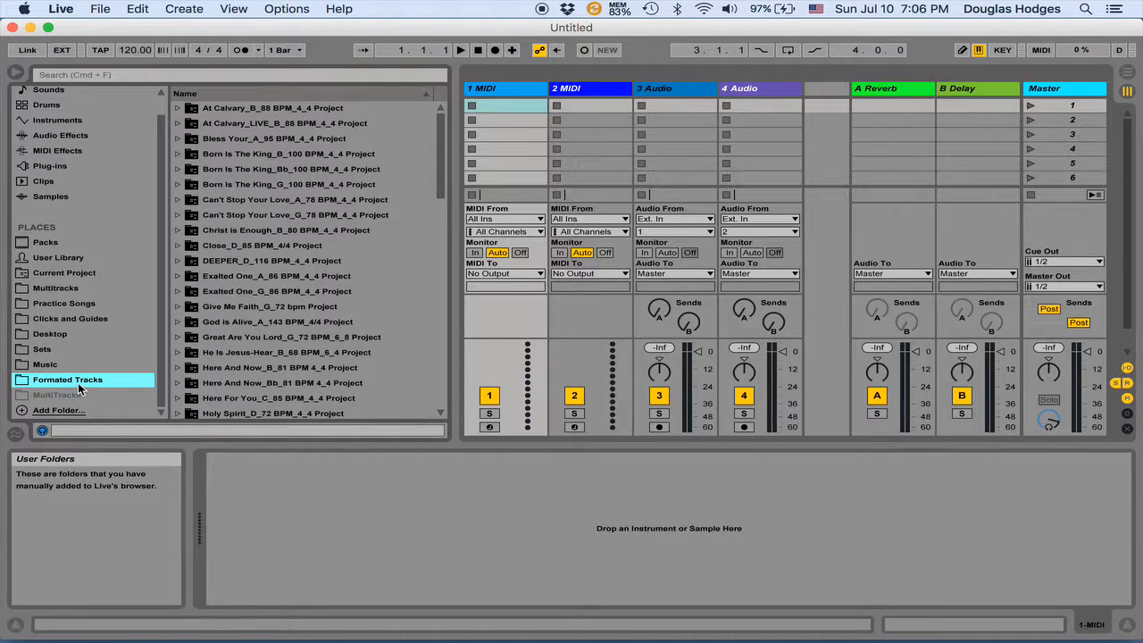
scroll(248, 298, down, 10)
scroll(249, 297, up, 15)
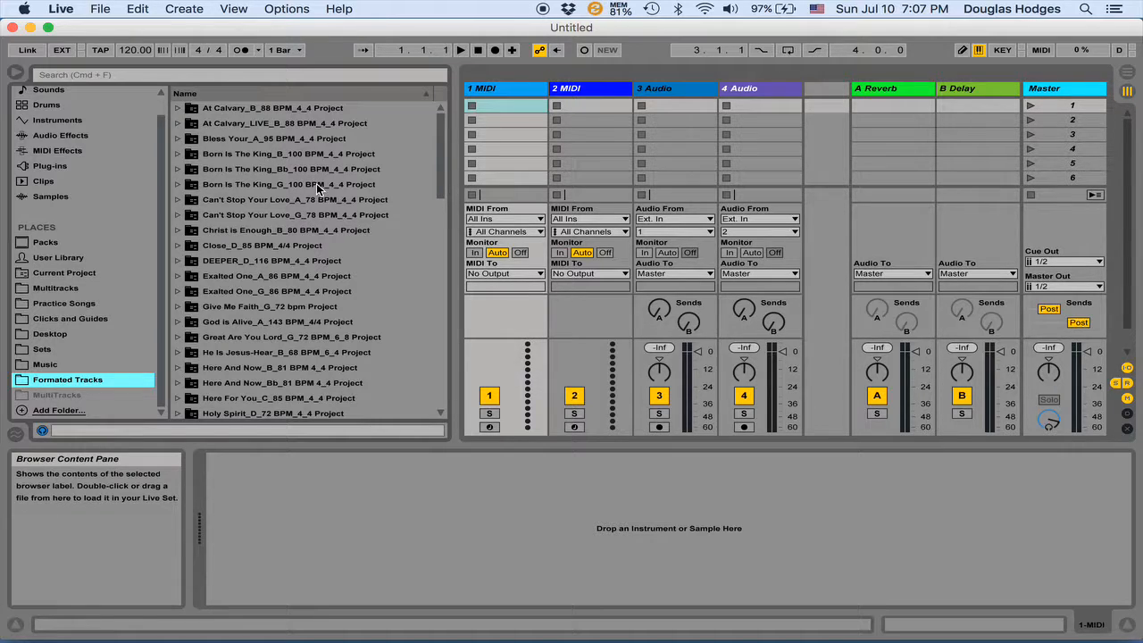
scroll(317, 185, down, 20)
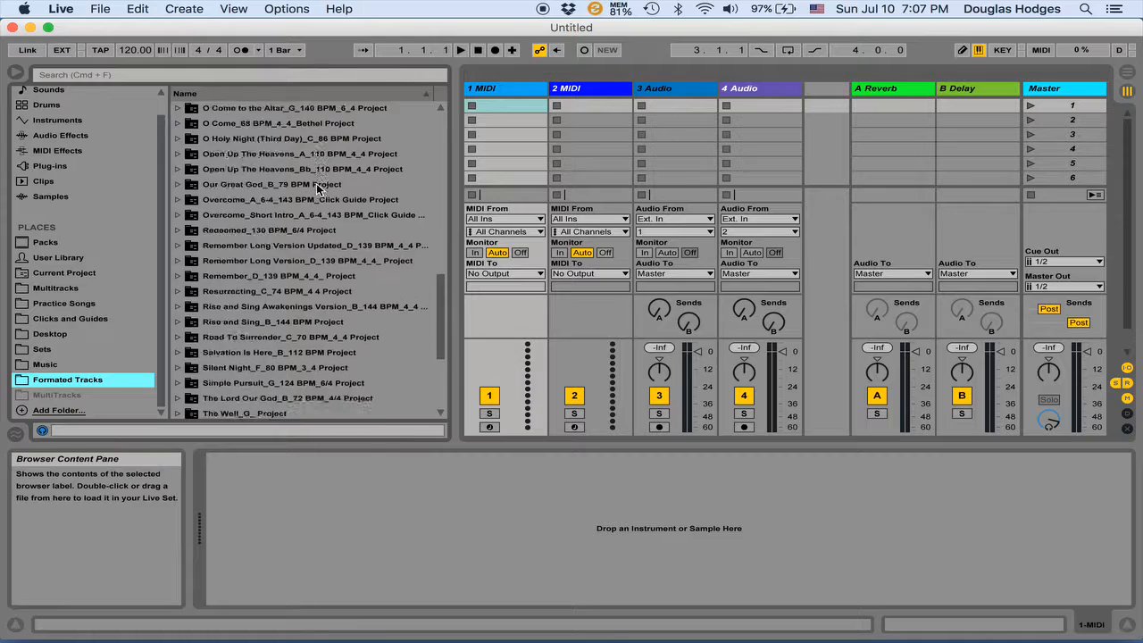
scroll(316, 185, down, 1)
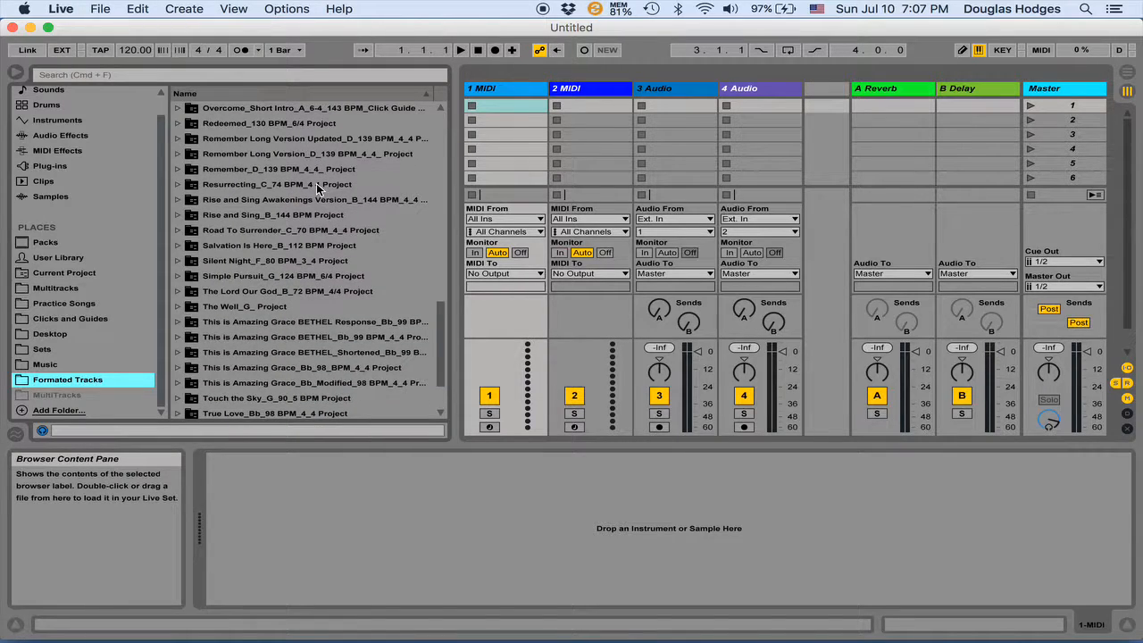
scroll(316, 183, down, 1)
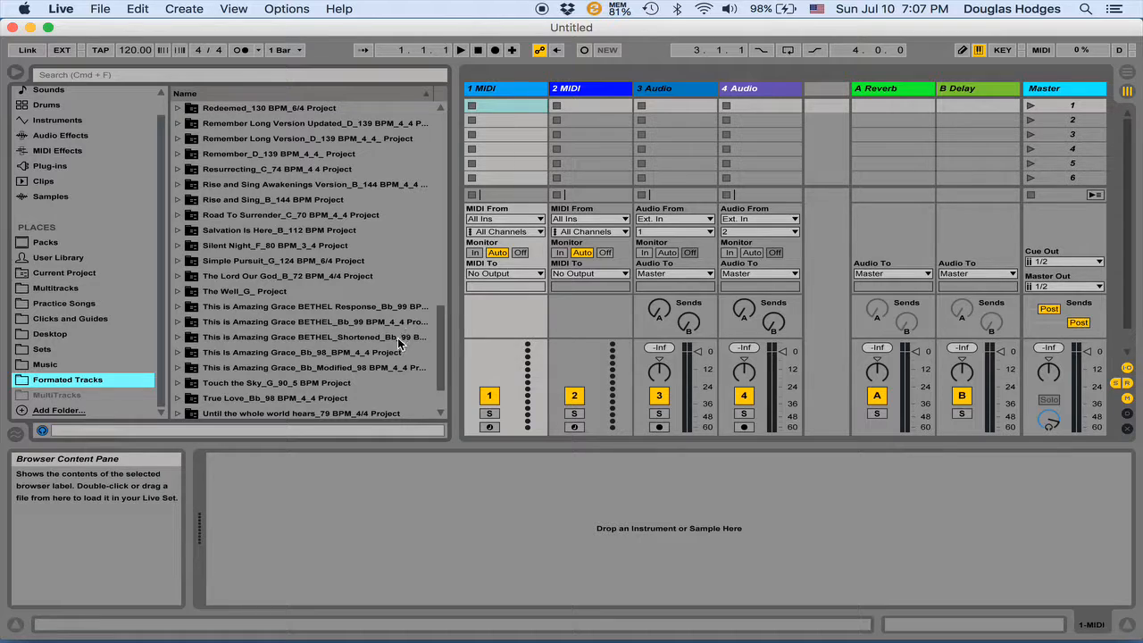
scroll(314, 358, down, 3)
scroll(312, 359, up, 5)
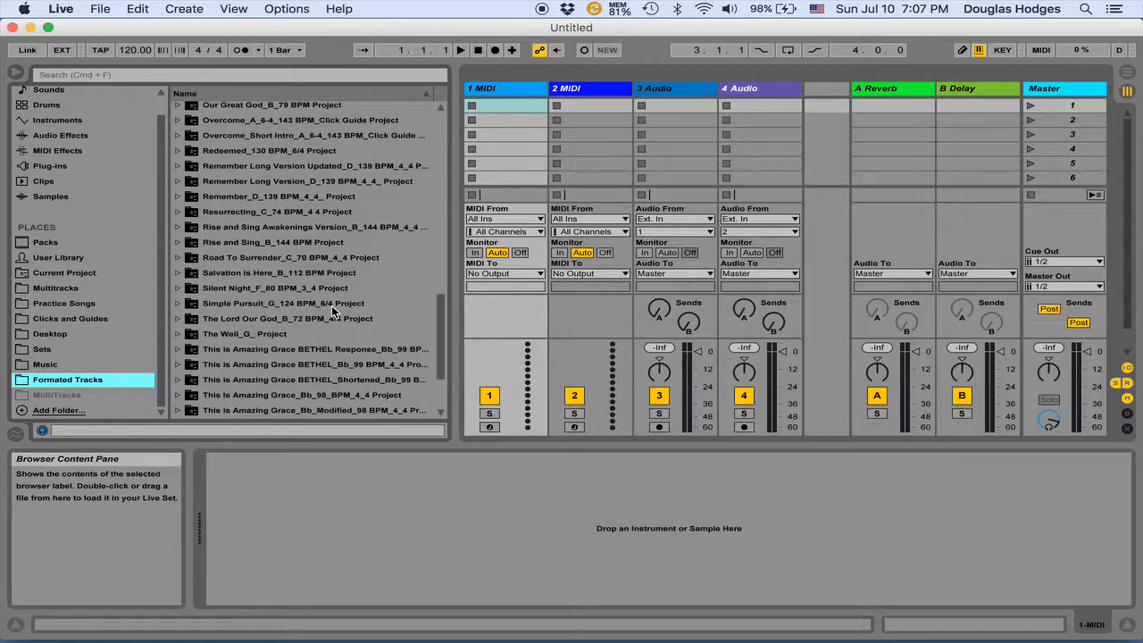
scroll(332, 264, up, 15)
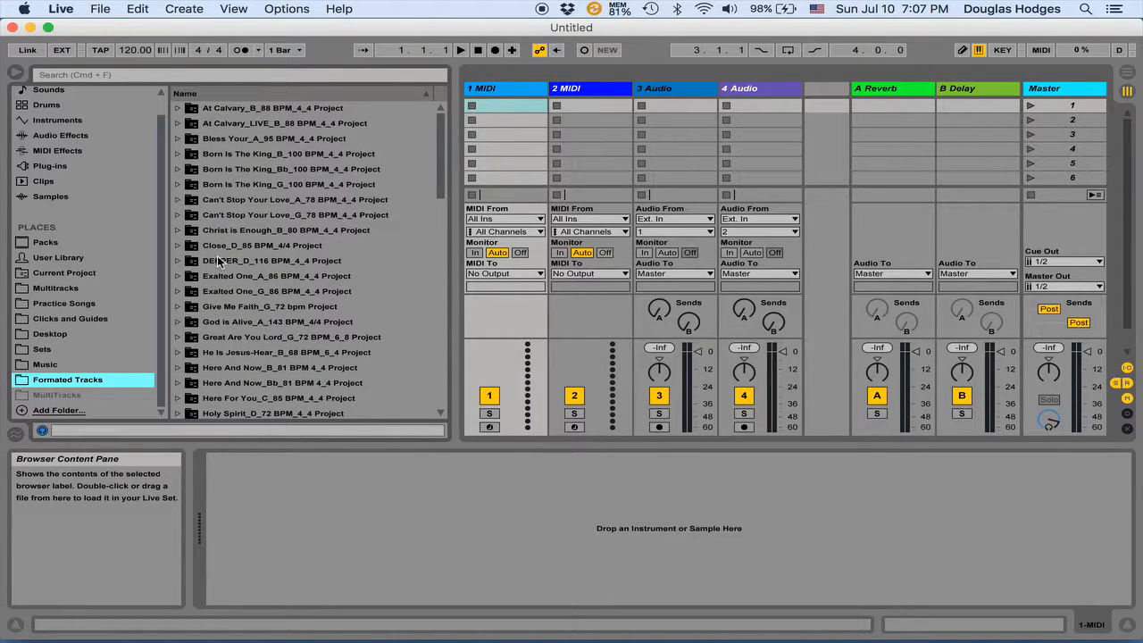
Look inside the SNLife Main Template Project in the Sets folder and collapse it again
click(59, 350)
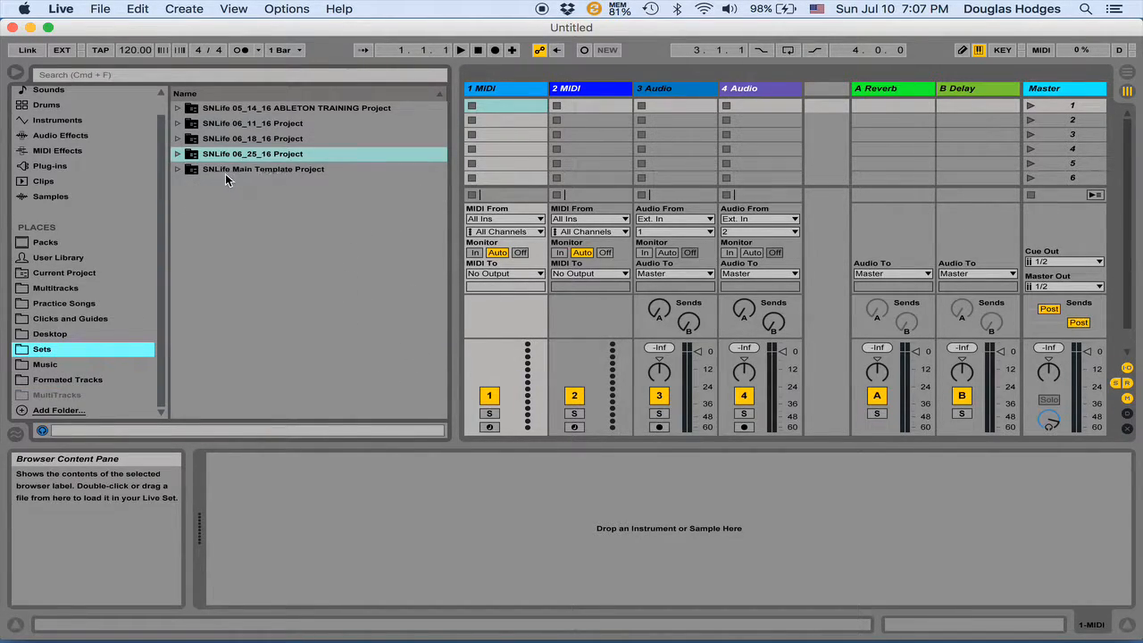
click(177, 170)
click(176, 170)
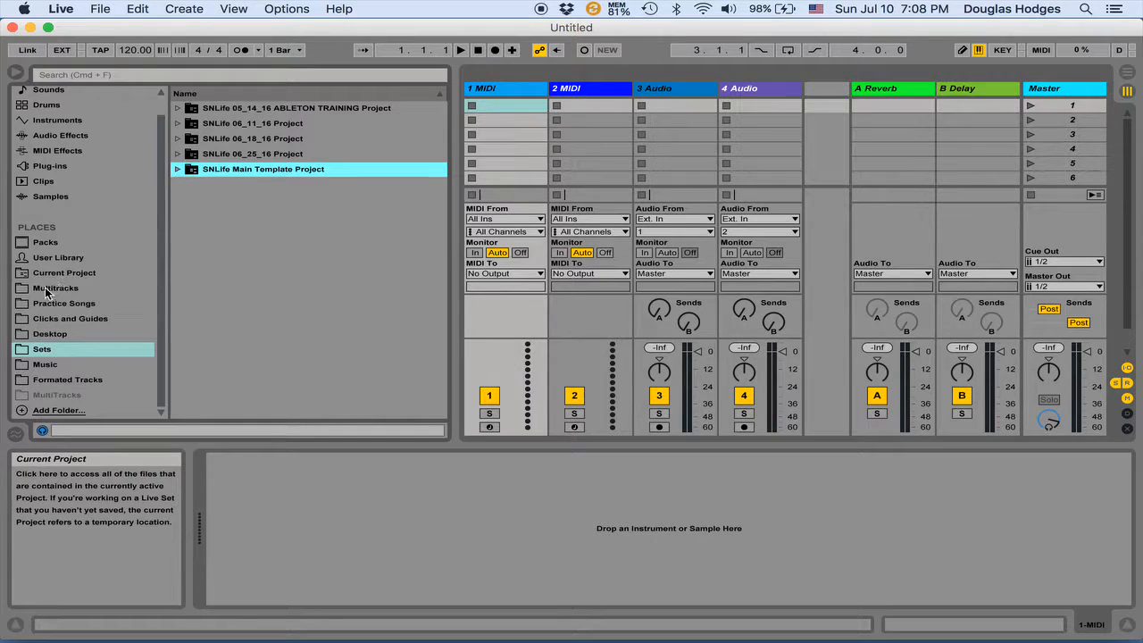
Open Live_Set_Template_03_2016_Mappings_With Keys.als from its project in the Music folder and show it in Session View
click(38, 367)
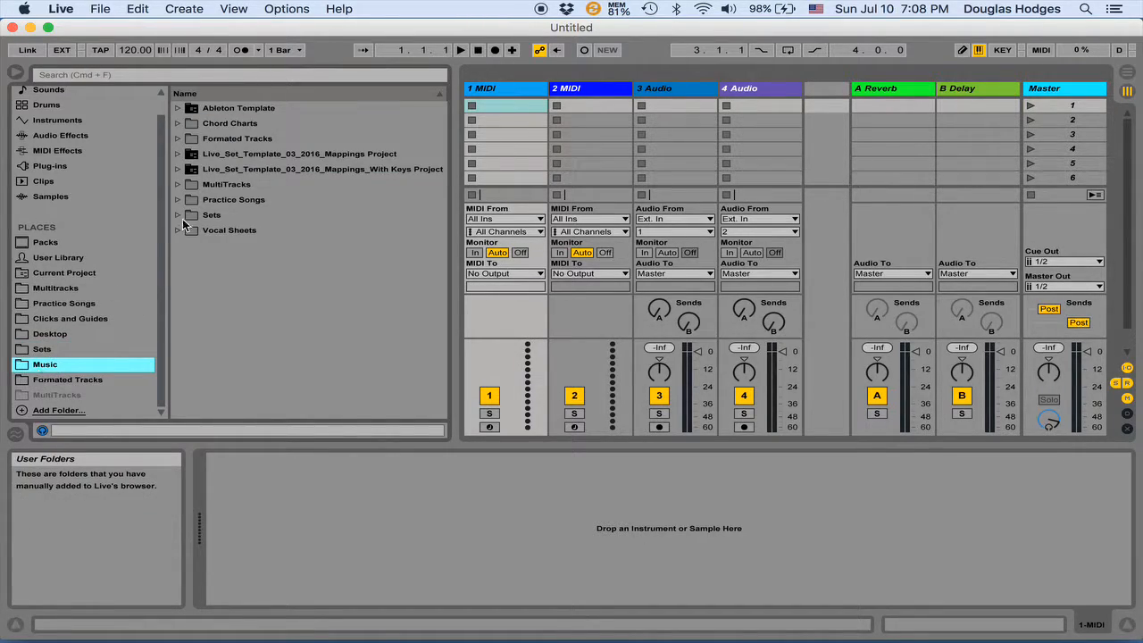
click(179, 169)
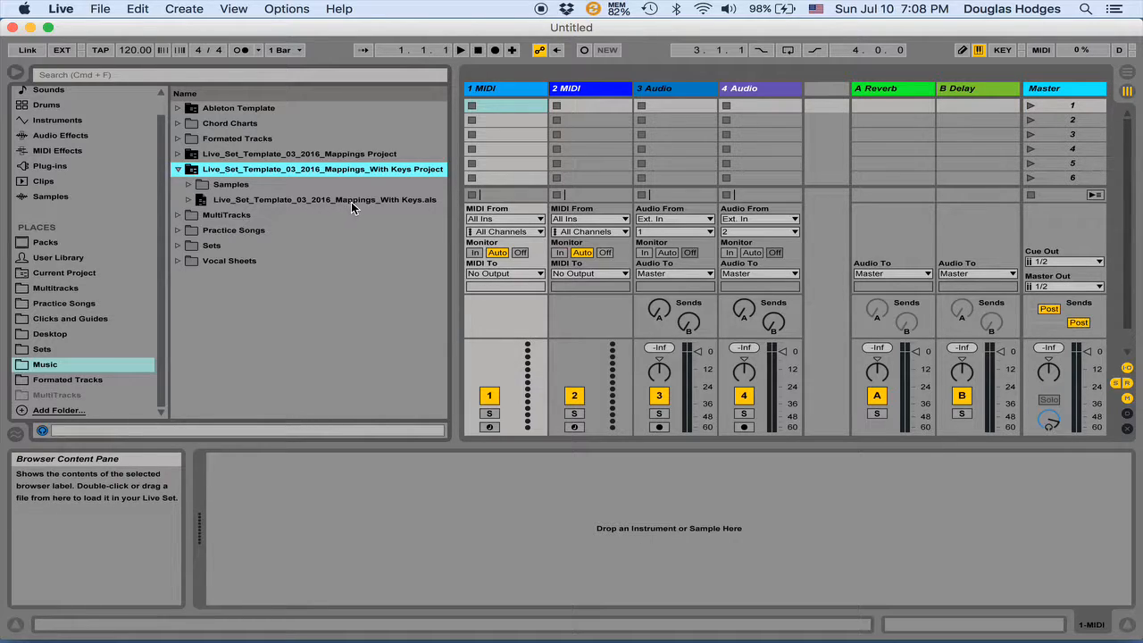
double_click(399, 201)
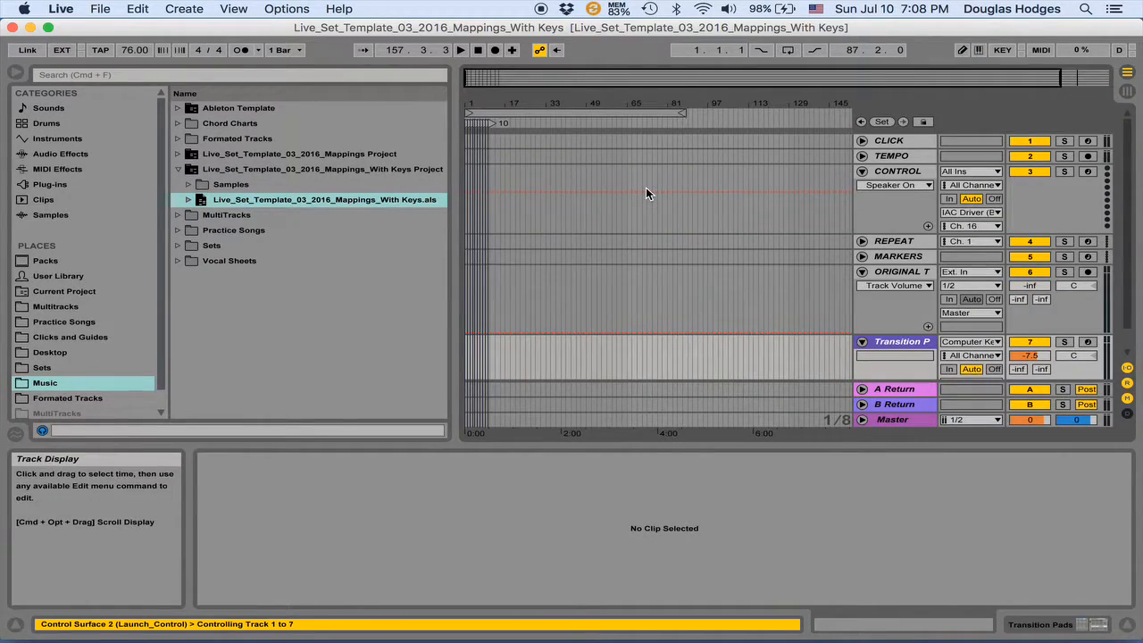
key(Tab)
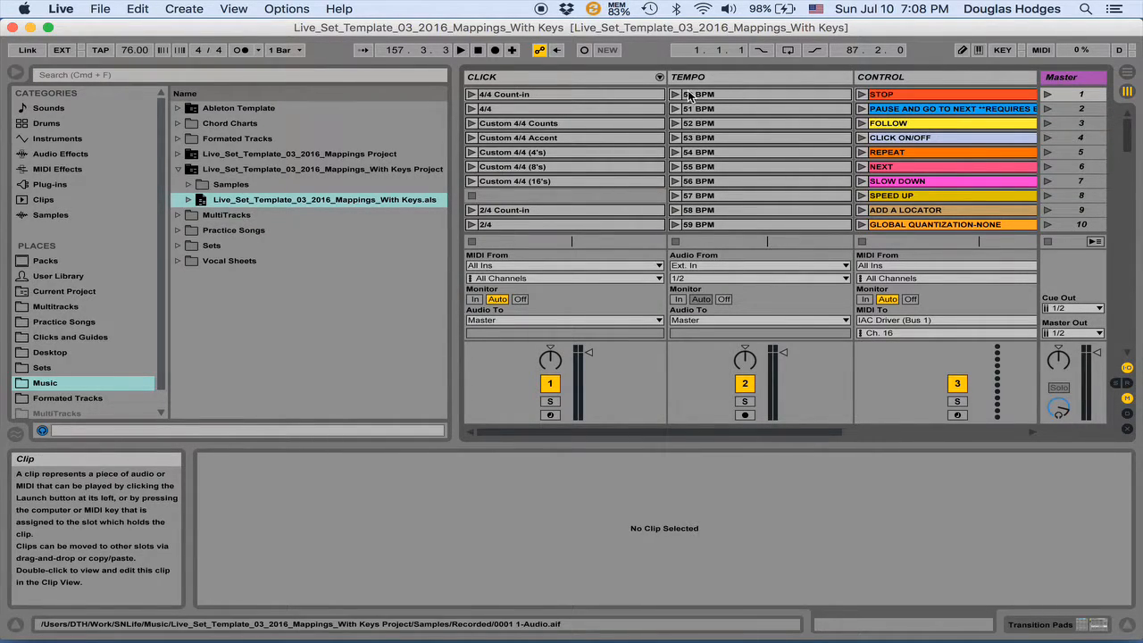
Show the set in Arrangement View and fold the ORIGINAL TRACK track
scroll(642, 135, right, 4)
scroll(642, 135, left, 4)
scroll(643, 135, right, 4)
scroll(643, 135, left, 4)
key(Tab)
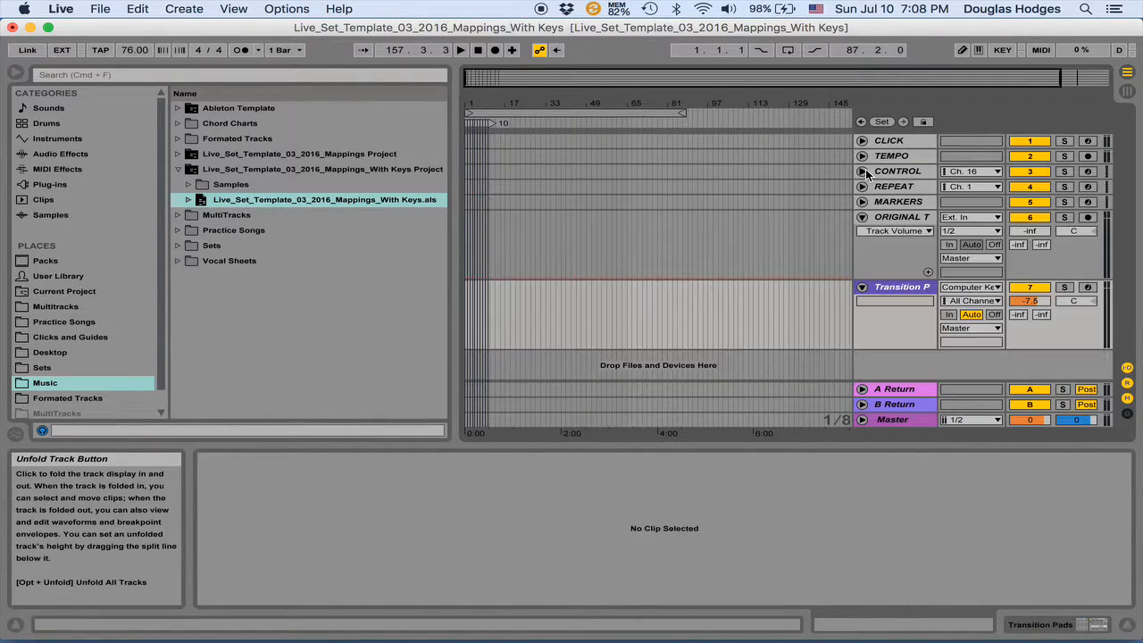
click(862, 217)
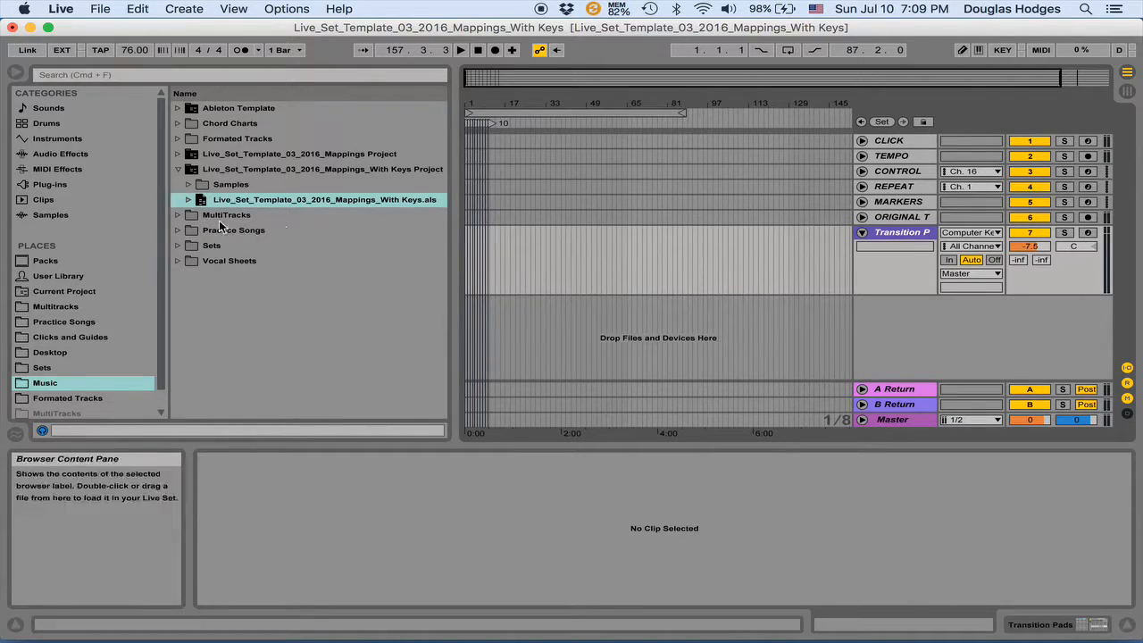
Look inside the SNLife 06_25_16 Project in the Sets folder
click(30, 368)
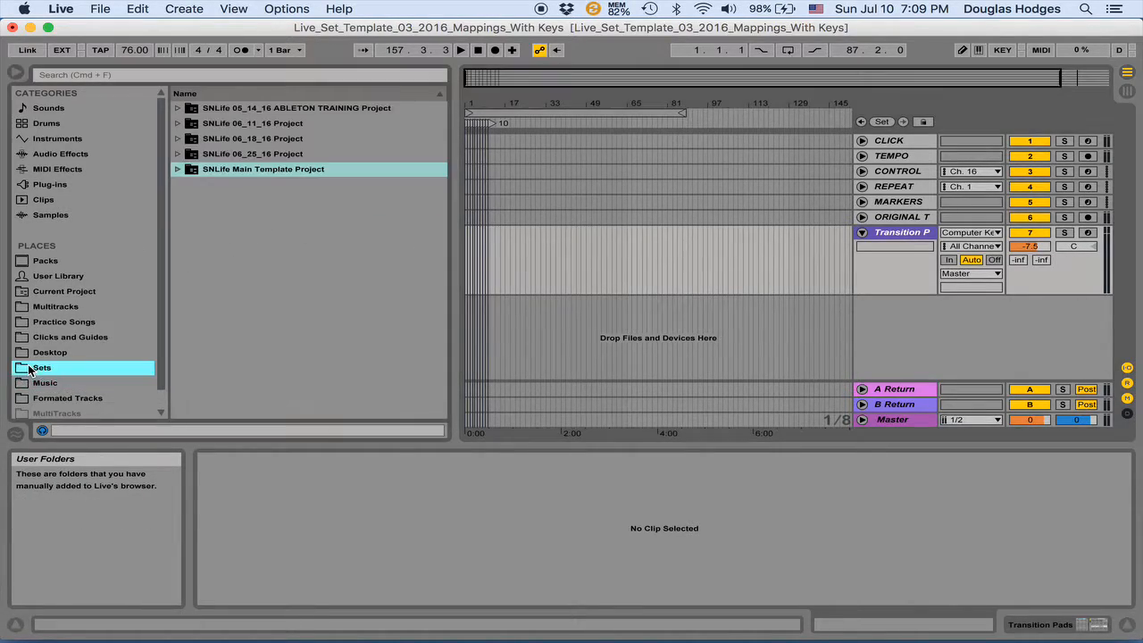
click(229, 154)
click(177, 154)
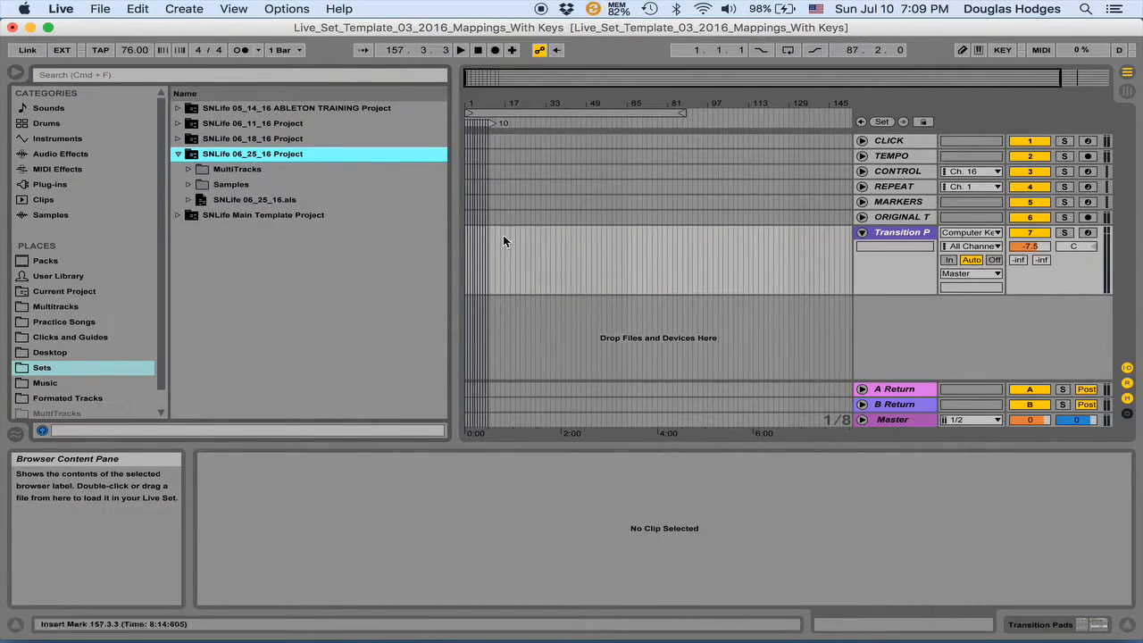
Load Close_D_85 BPM_4/4.als from its project in the Formated Tracks folder into the arrangement, below the template tracks
click(35, 398)
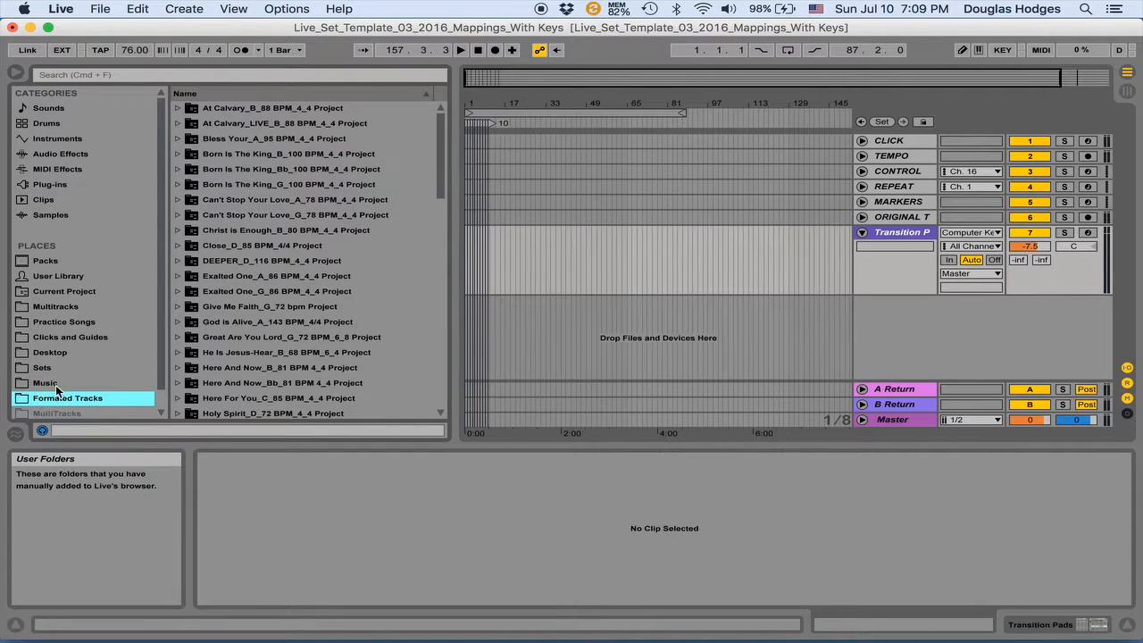
click(180, 247)
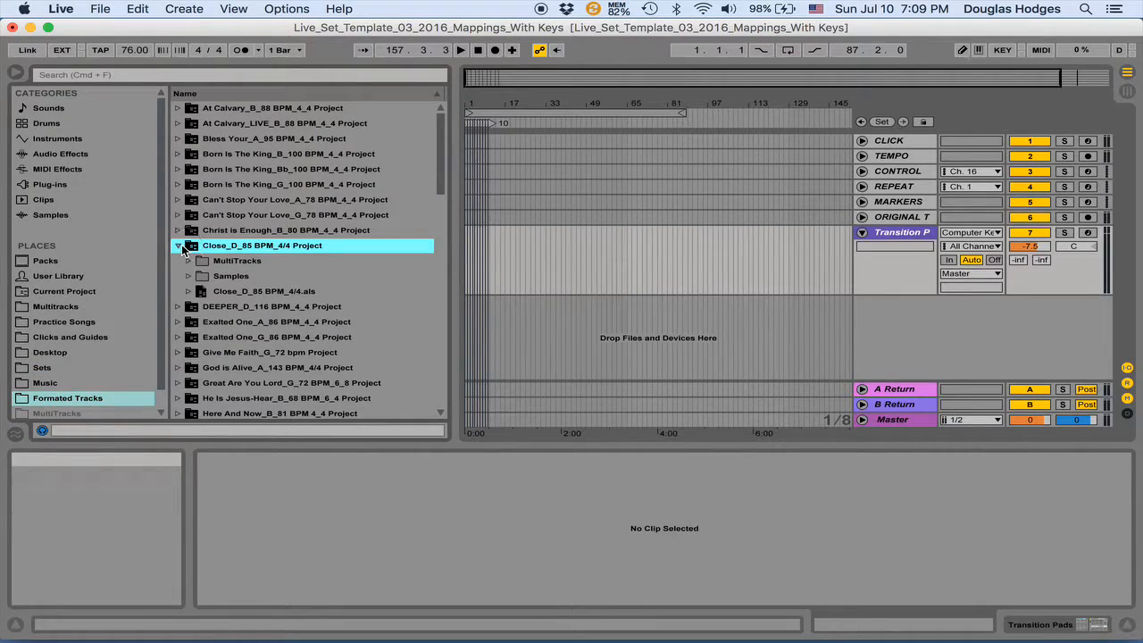
click(202, 291)
drag(202, 292, 543, 330)
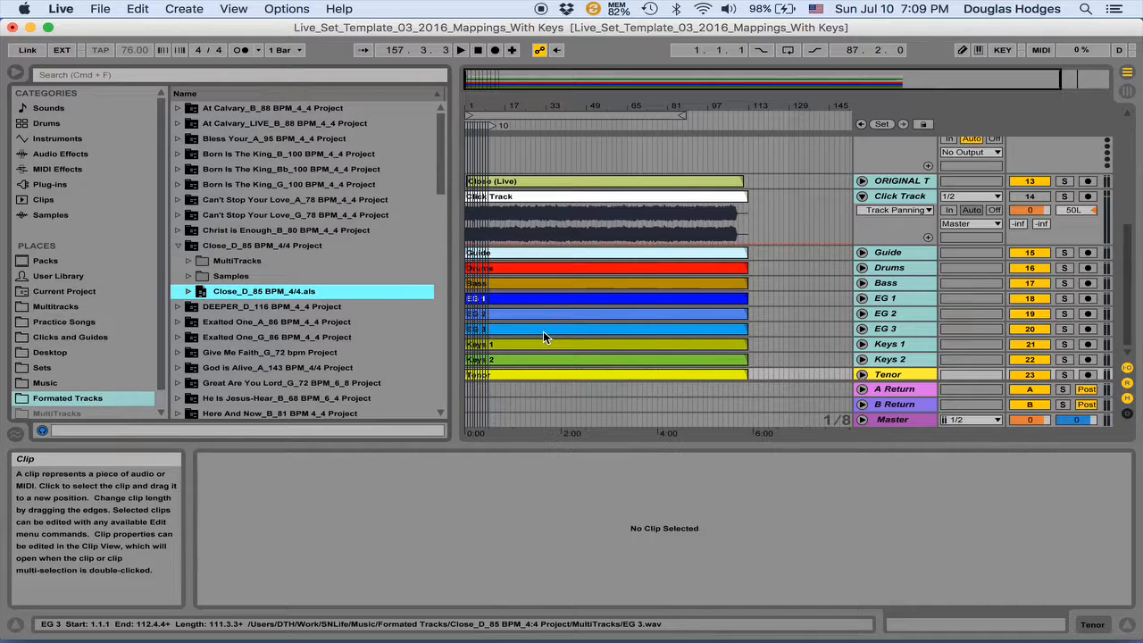
Fold the imported song's MARKERS and Click Track tracks
scroll(543, 337, up, 5)
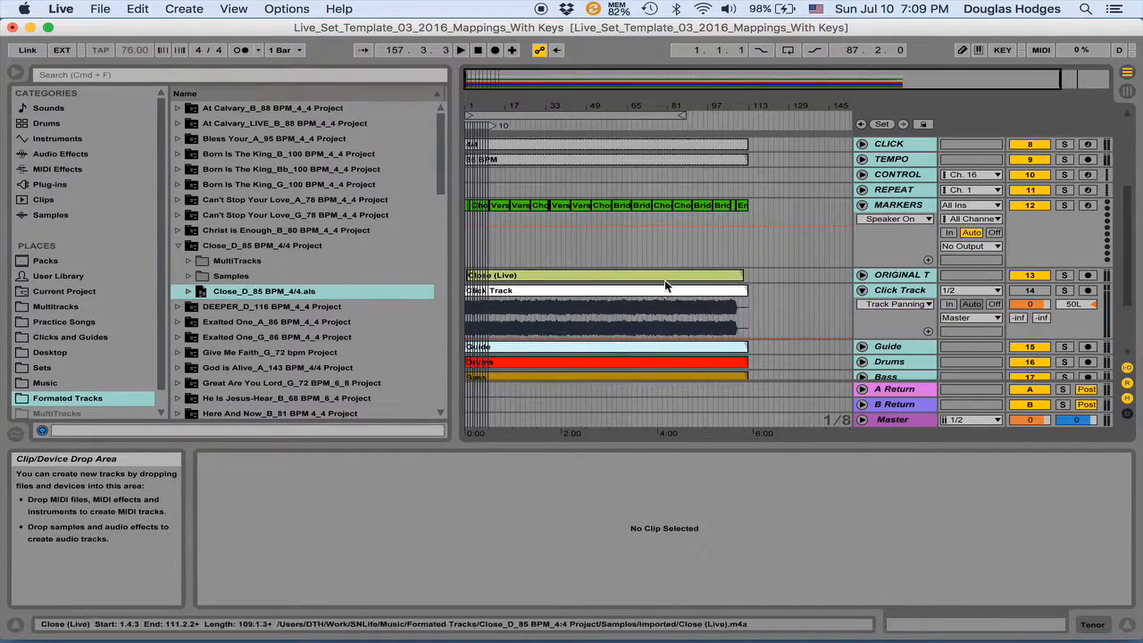
click(863, 210)
click(863, 218)
click(862, 210)
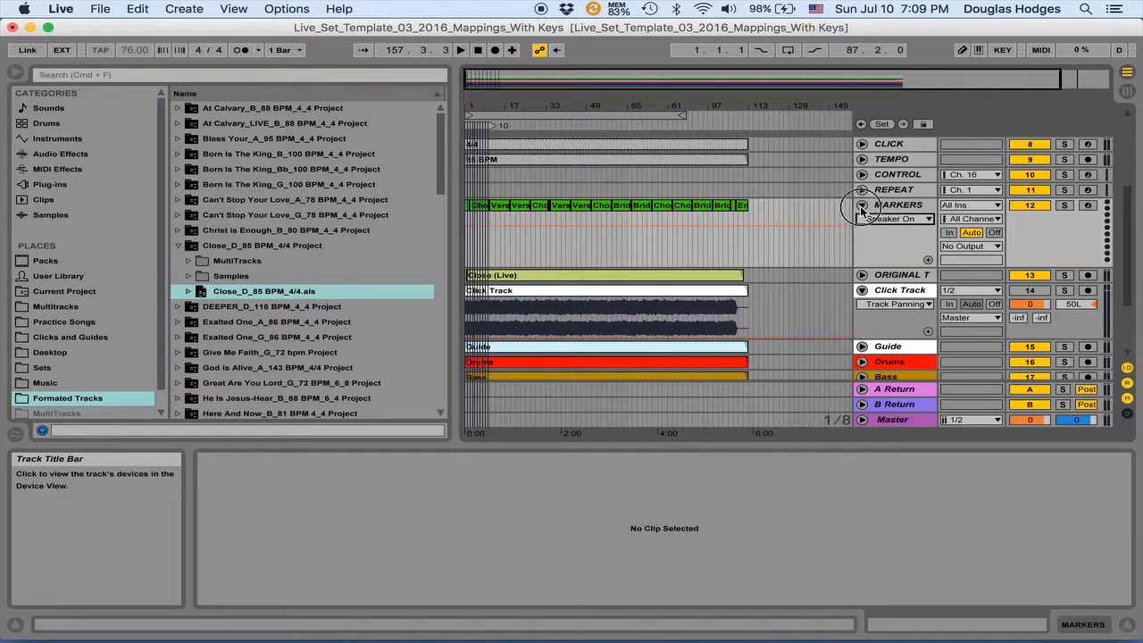
click(863, 207)
scroll(820, 218, up, 3)
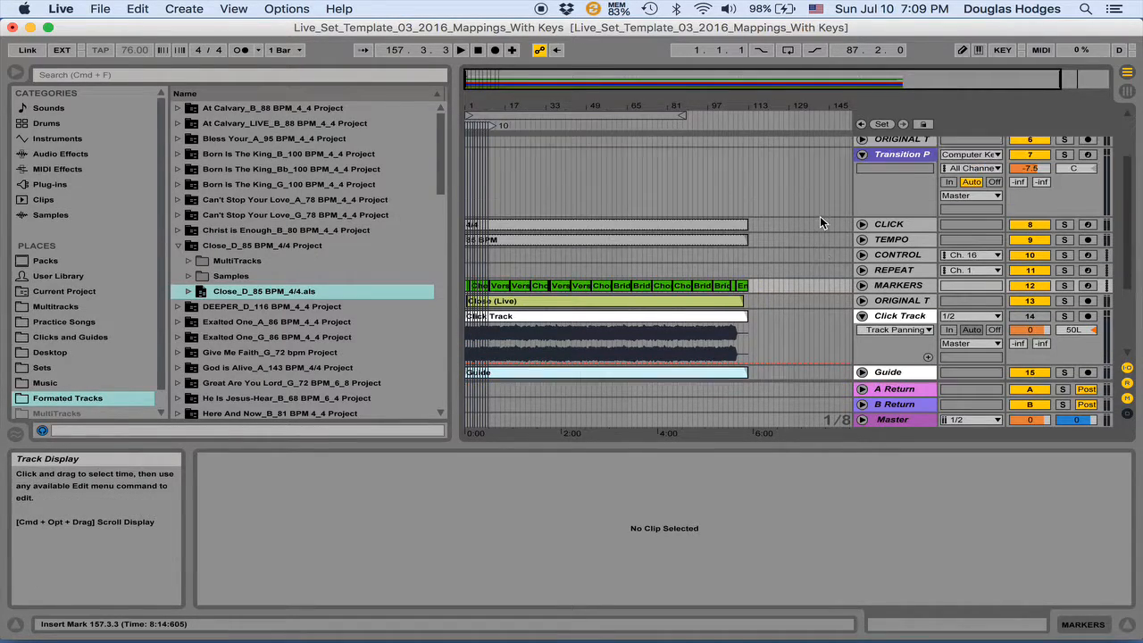
click(863, 316)
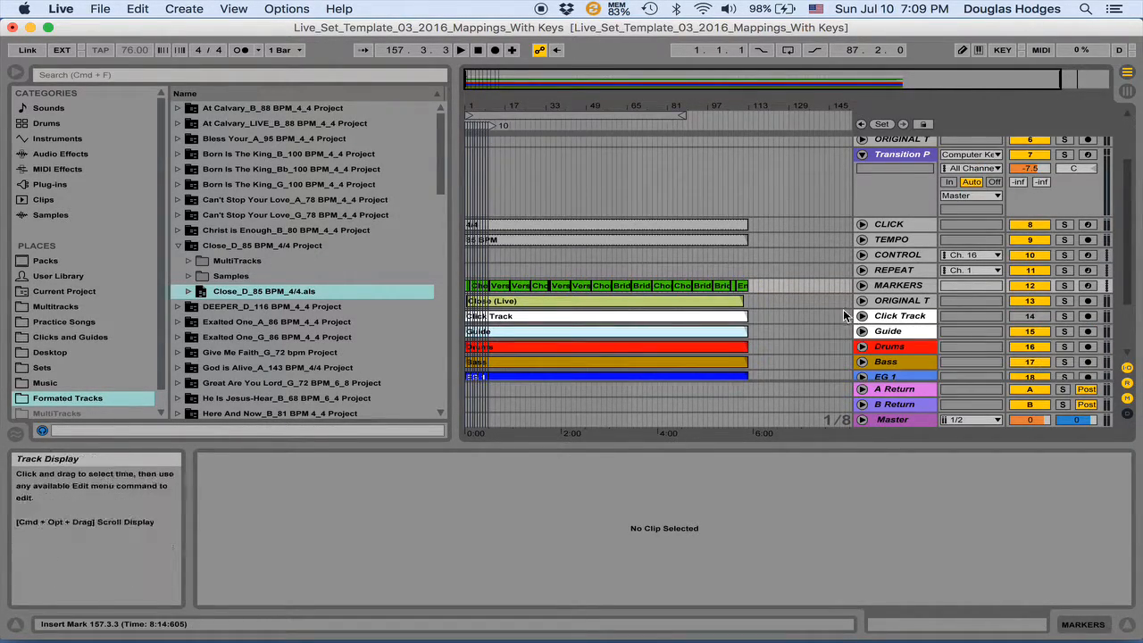
Move the song's clips from the imported CLICK through ORIGINAL TRACK tracks onto the template's matching tracks, starting at bar 1
click(686, 225)
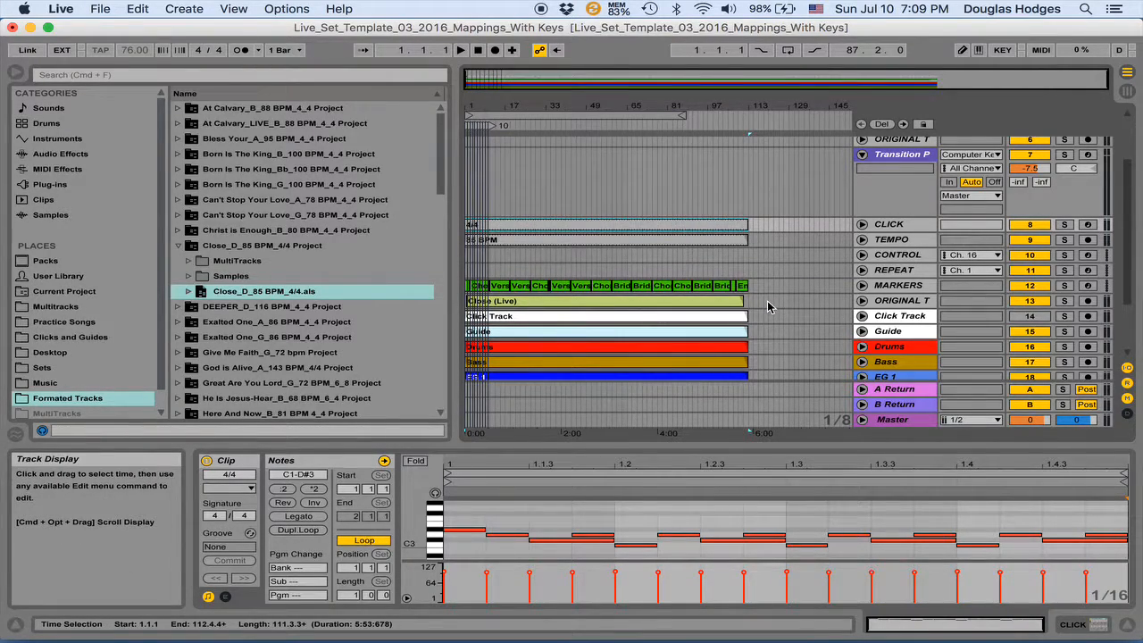
shift+click(765, 300)
scroll(764, 296, up, 3)
drag(677, 302, 670, 150)
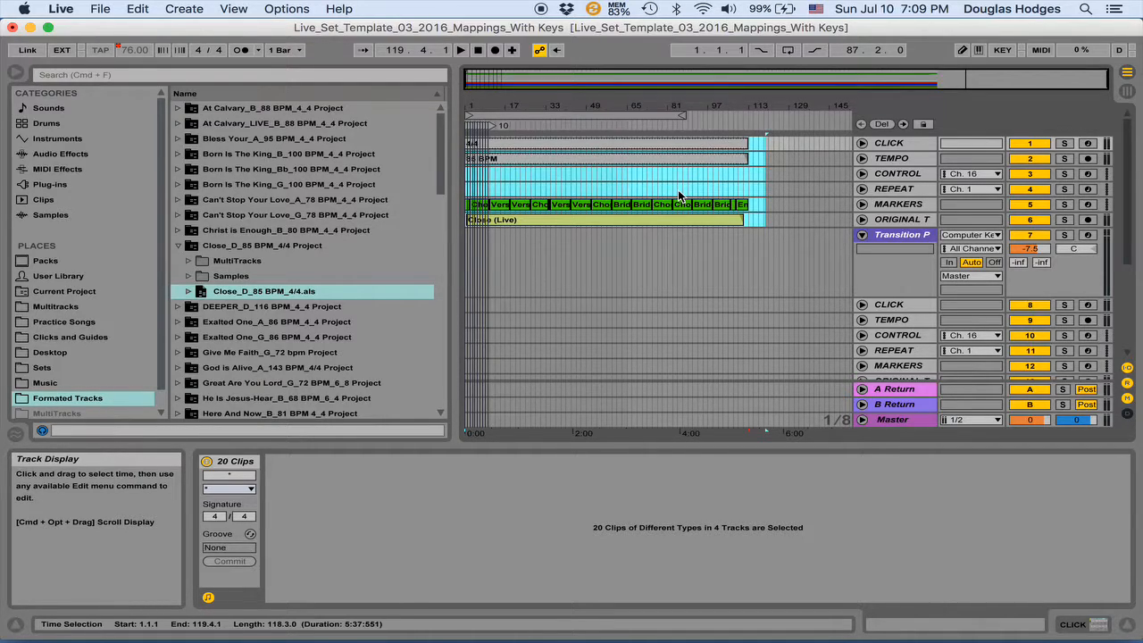
click(661, 207)
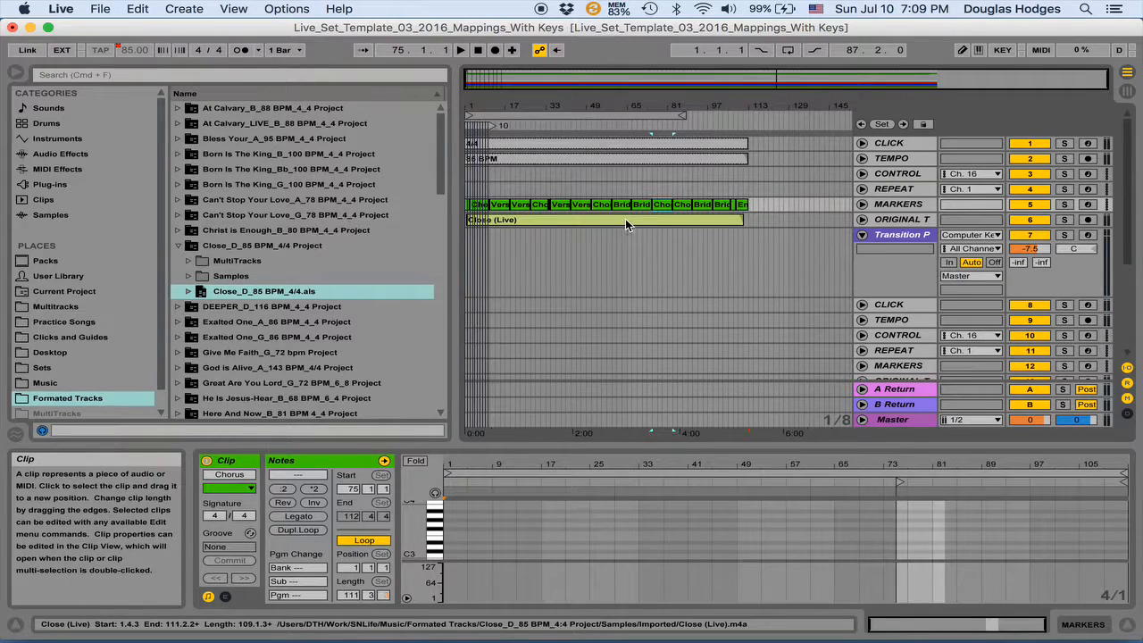
Delete the six emptied imported tracks, from the second CLICK through the second ORIGINAL TRACK
click(891, 306)
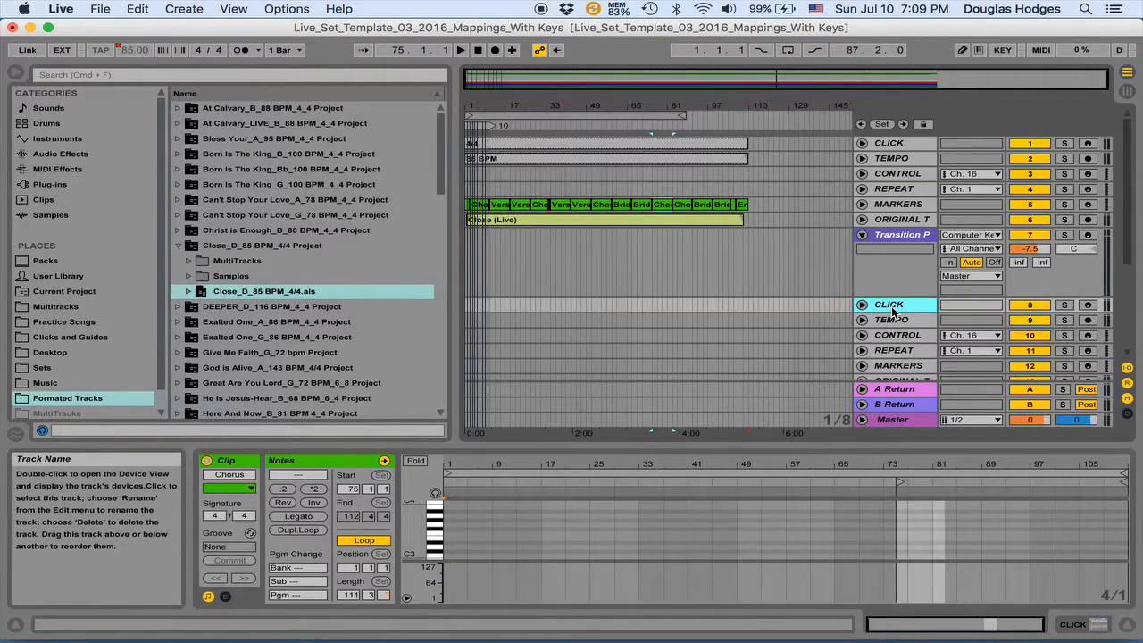
scroll(893, 302, down, 3)
shift+click(892, 300)
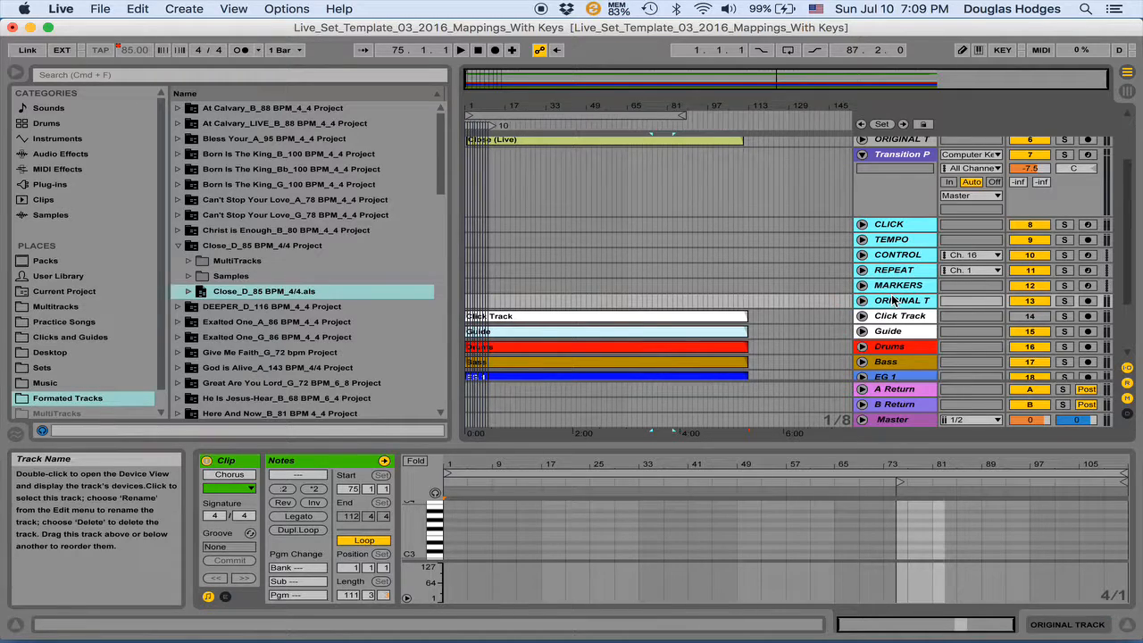
key(Delete)
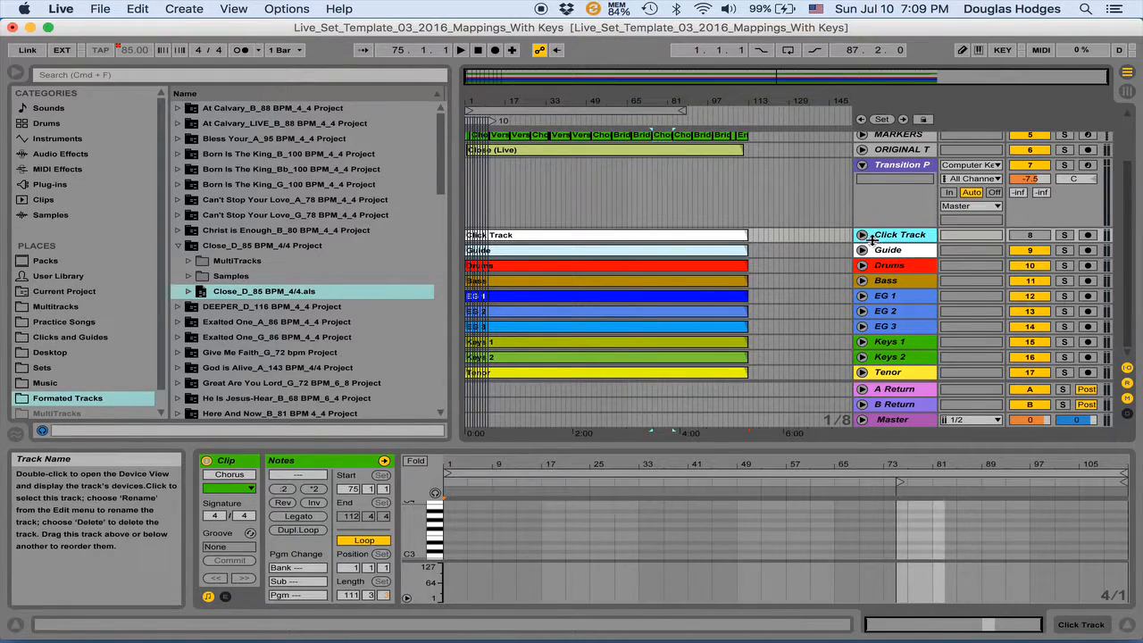
Group the tracks from Drums through Tenor and name the group Close
click(880, 268)
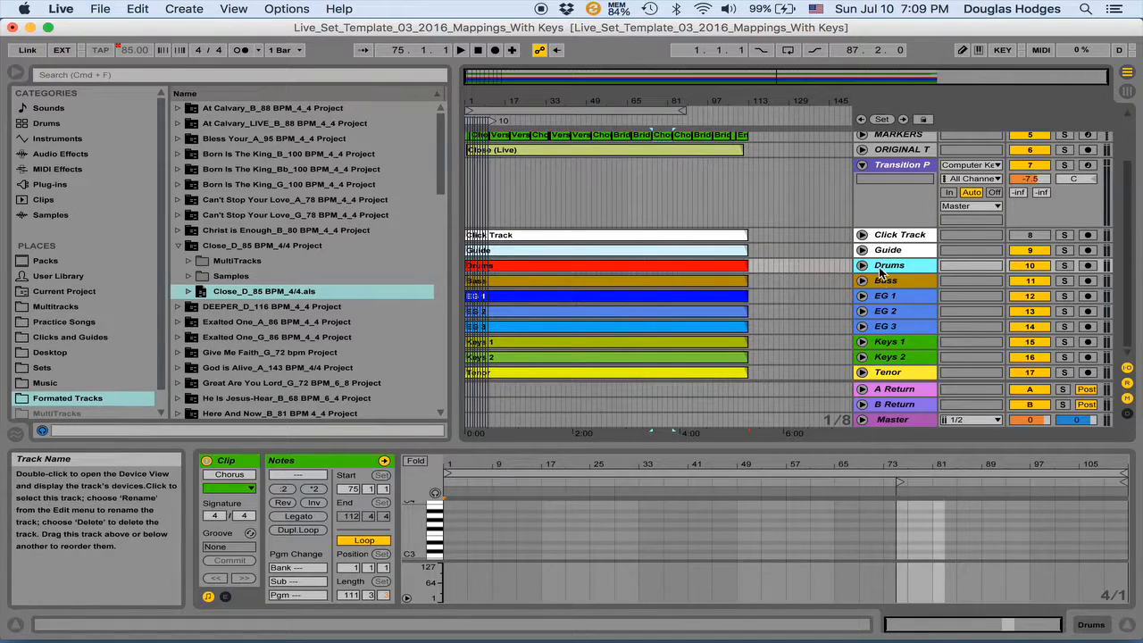
shift+click(889, 373)
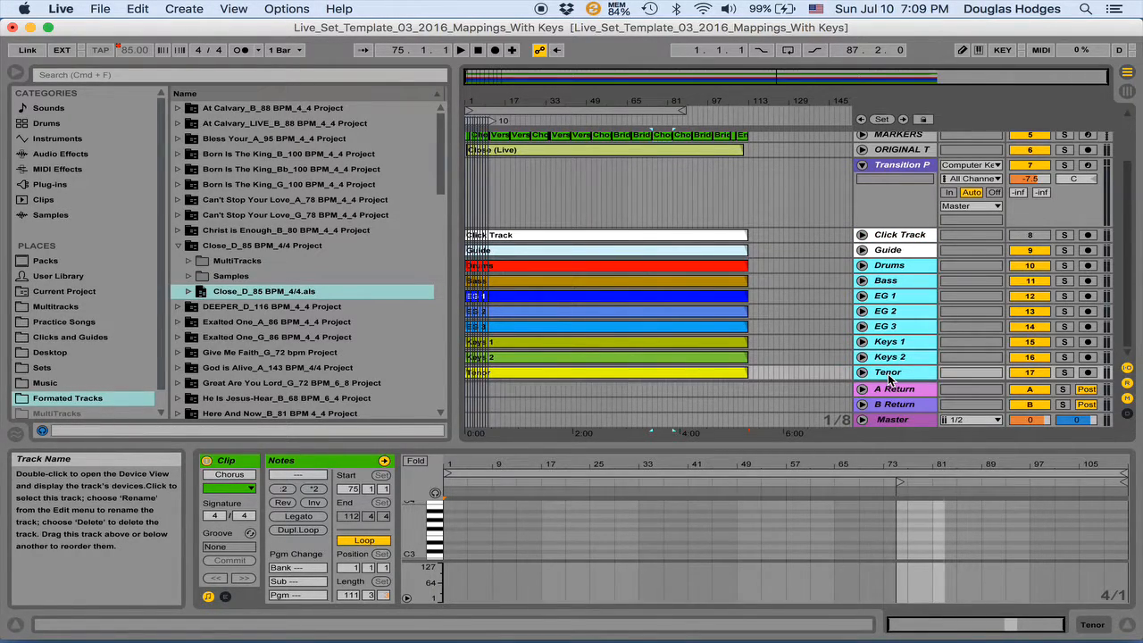
key(super+g)
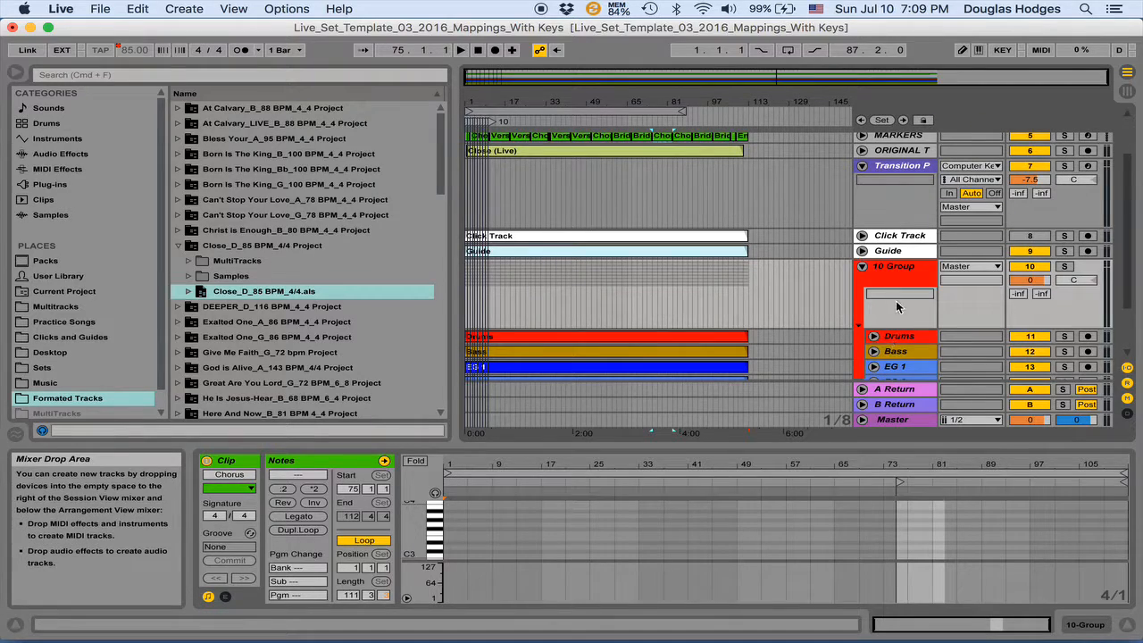
key(super+r)
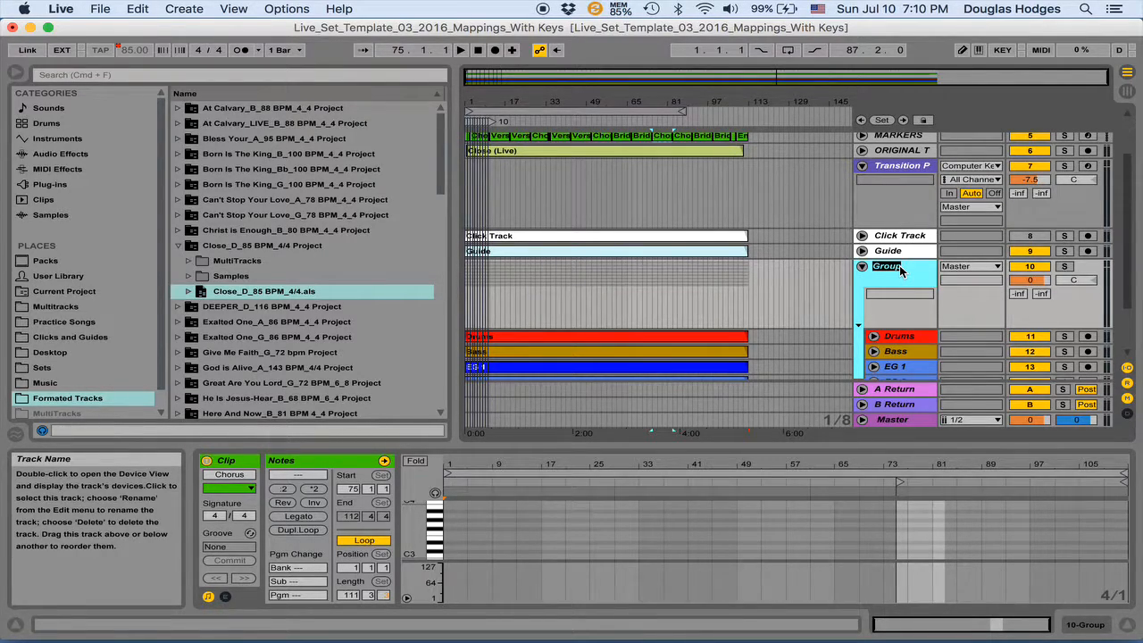
text(Close)
key(Return)
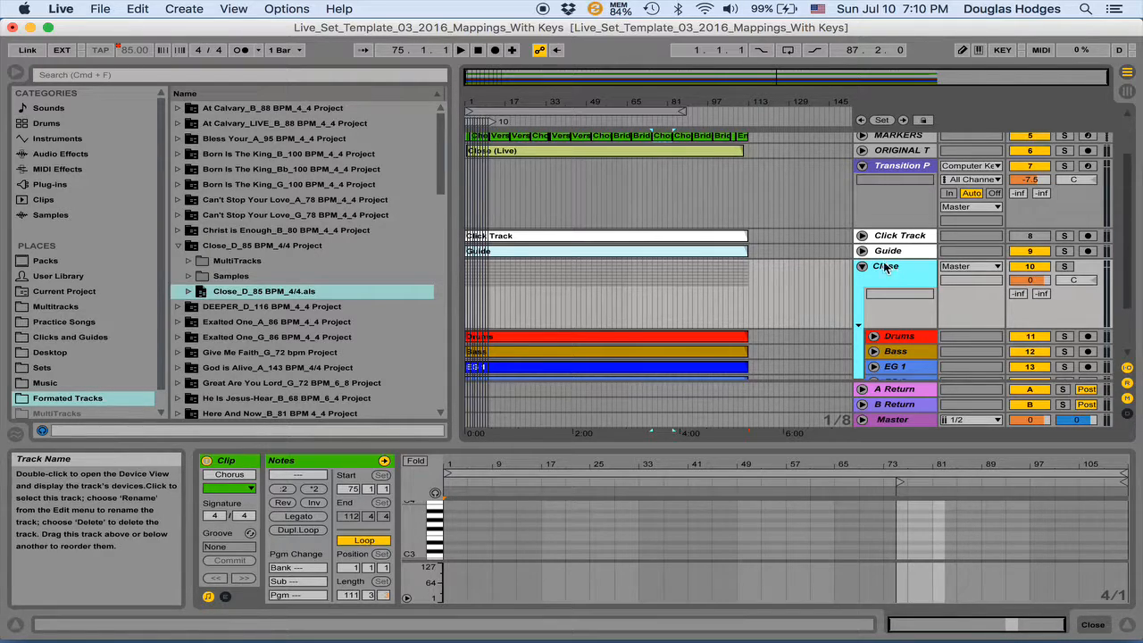
Move locator 2 to bar 115, just past the end of the Close clips
scroll(864, 281, down, 3)
scroll(864, 280, up, 1)
scroll(865, 281, up, 3)
scroll(864, 281, down, 4)
scroll(864, 280, up, 4)
scroll(865, 280, down, 4)
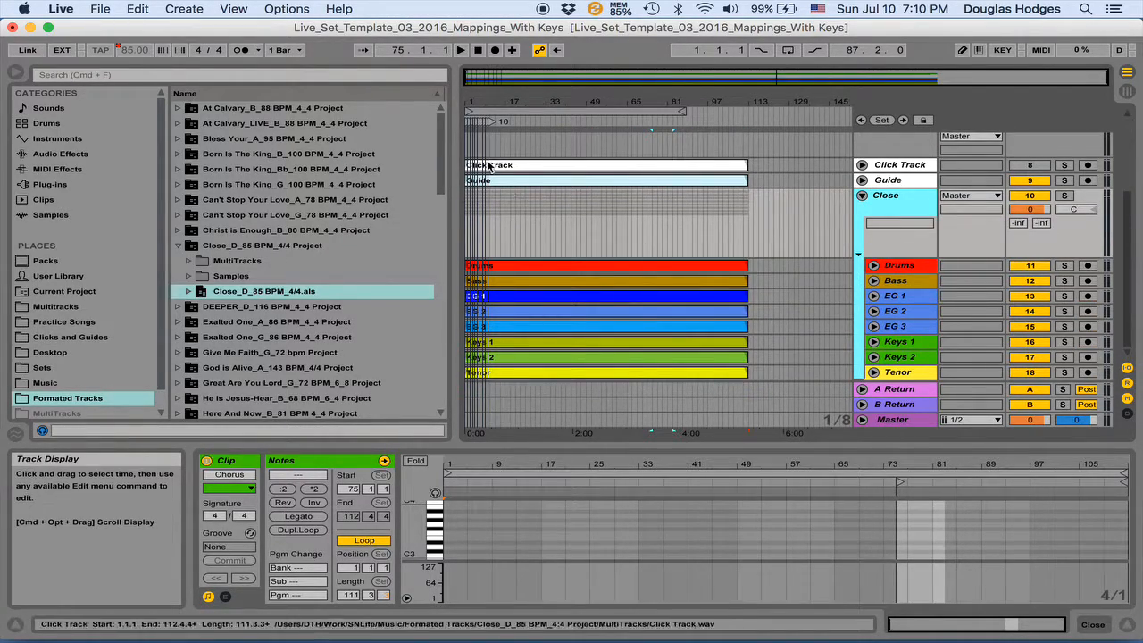
drag(469, 124, 754, 144)
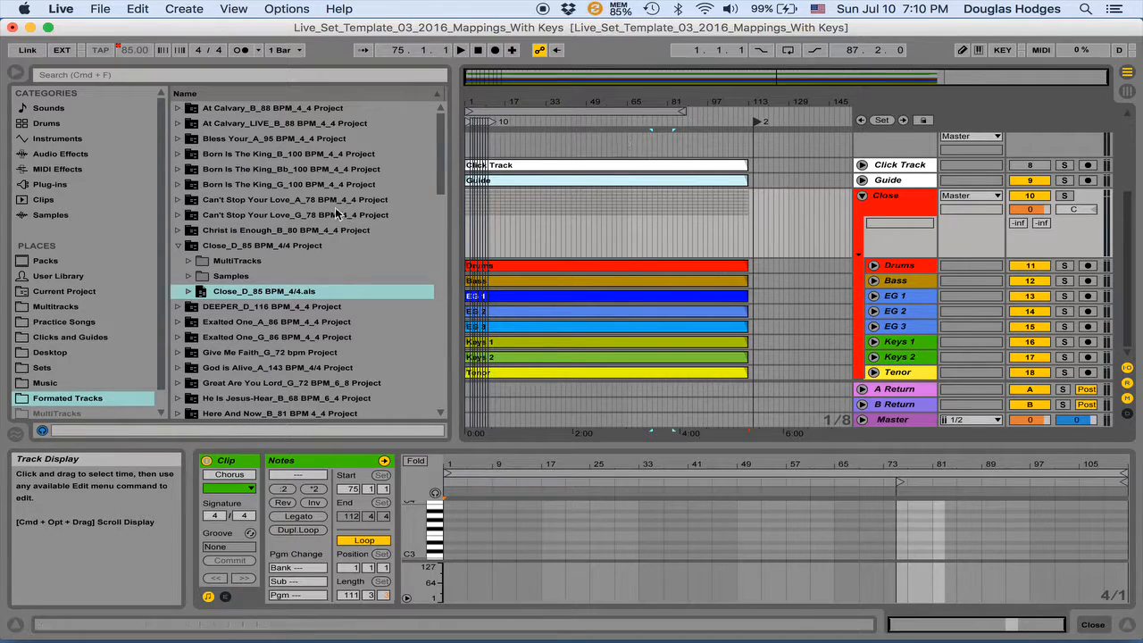
Fold the Close group and load Can't Stop Your Love_G_78 BPM_4_4.als from its Formated Tracks project into the empty area below it
click(190, 215)
click(180, 217)
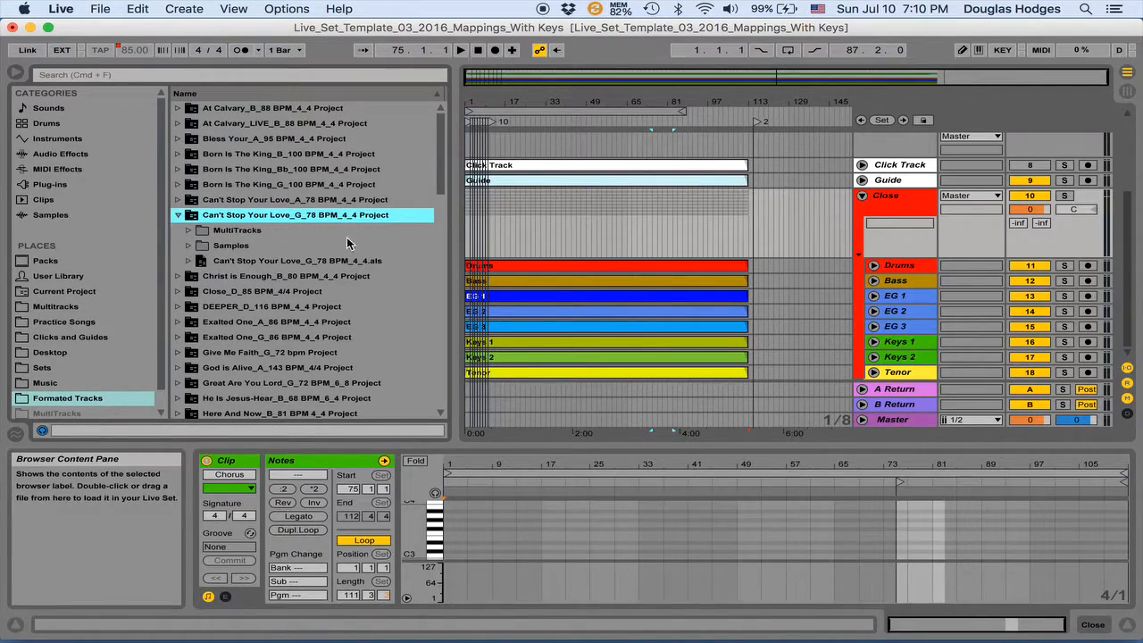
scroll(327, 237, down, 3)
click(862, 197)
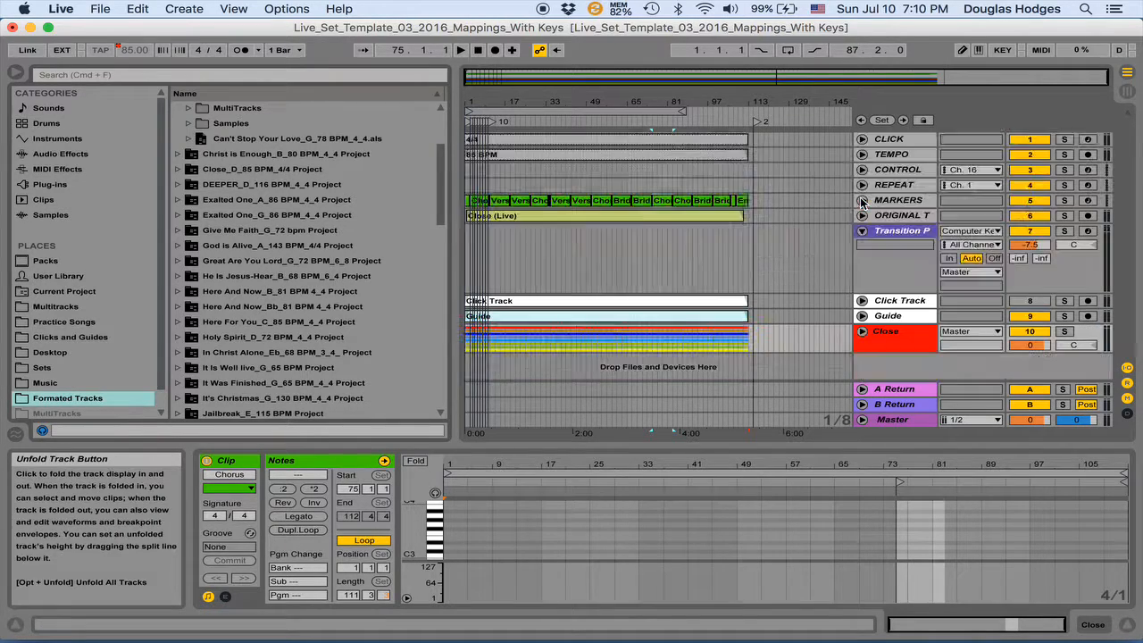
mouse_move(592, 367)
mouse_down()
mouse_move(701, 367)
mouse_move(611, 362)
mouse_up()
click(656, 370)
drag(204, 139, 555, 367)
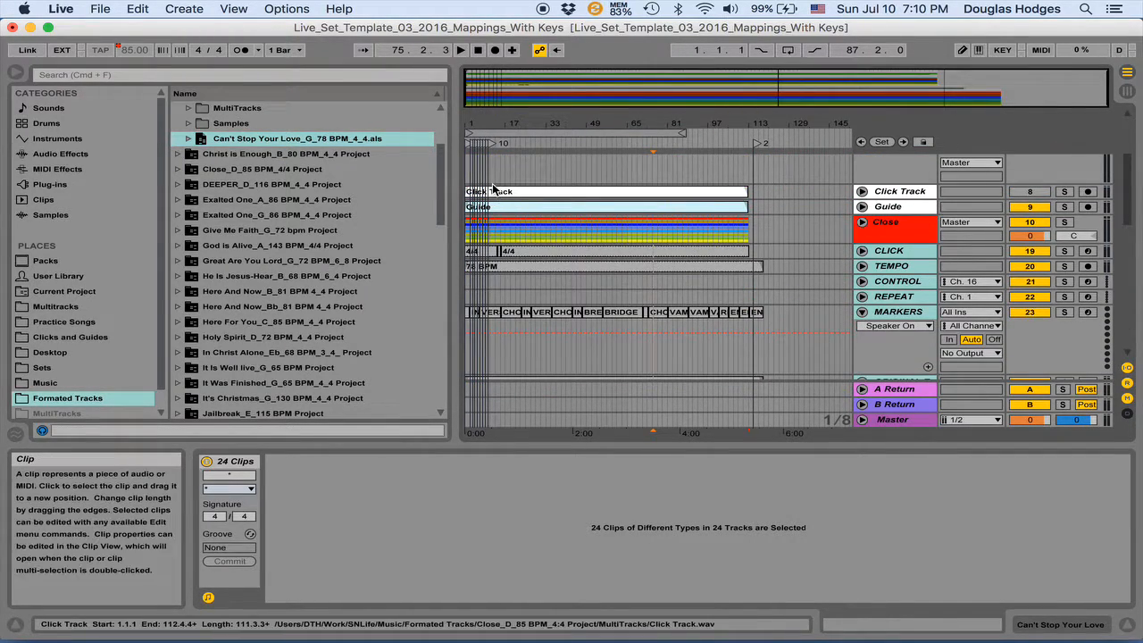
Select all clips from the upper Click Track down to BGVS and move them past locator 2, to about bar 117
click(492, 188)
scroll(528, 254, down, 10)
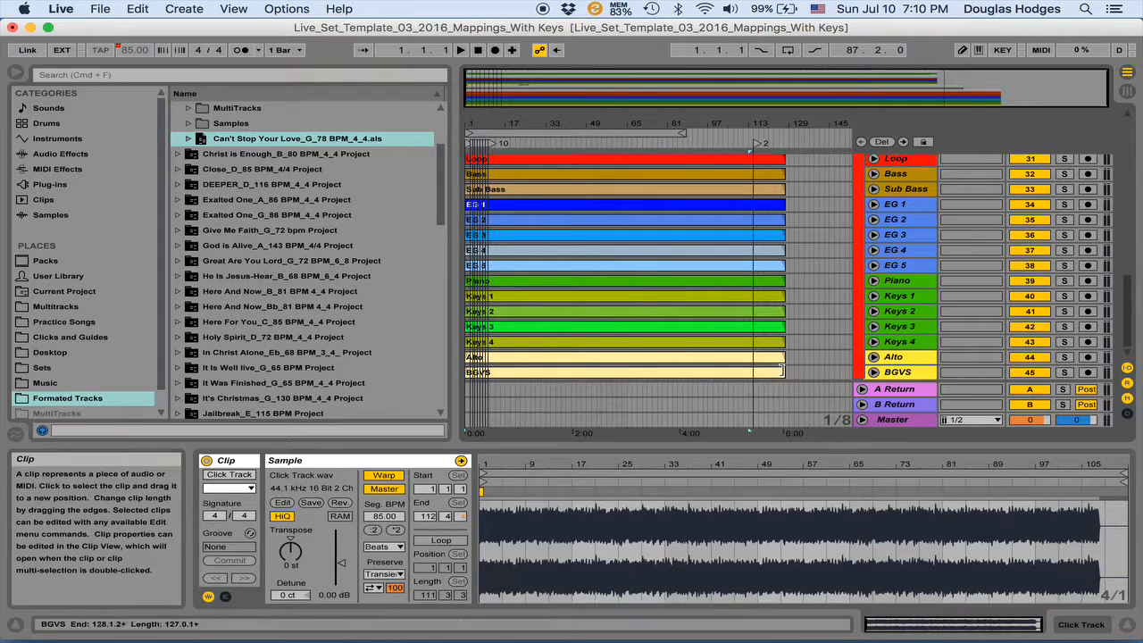
key(super+a)
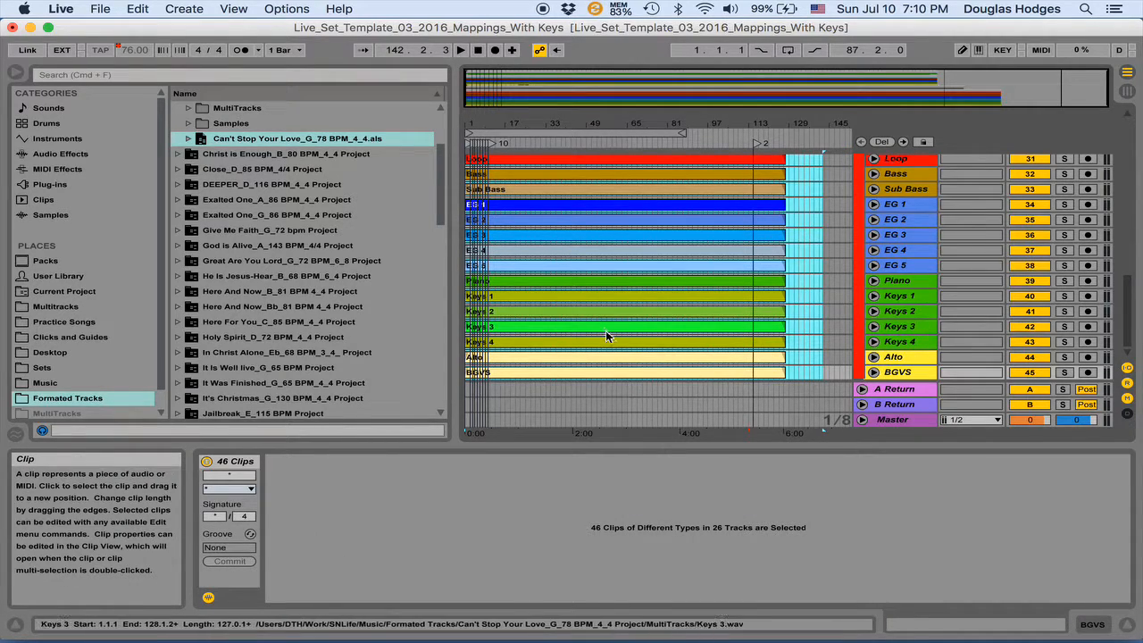
drag(587, 318, 789, 313)
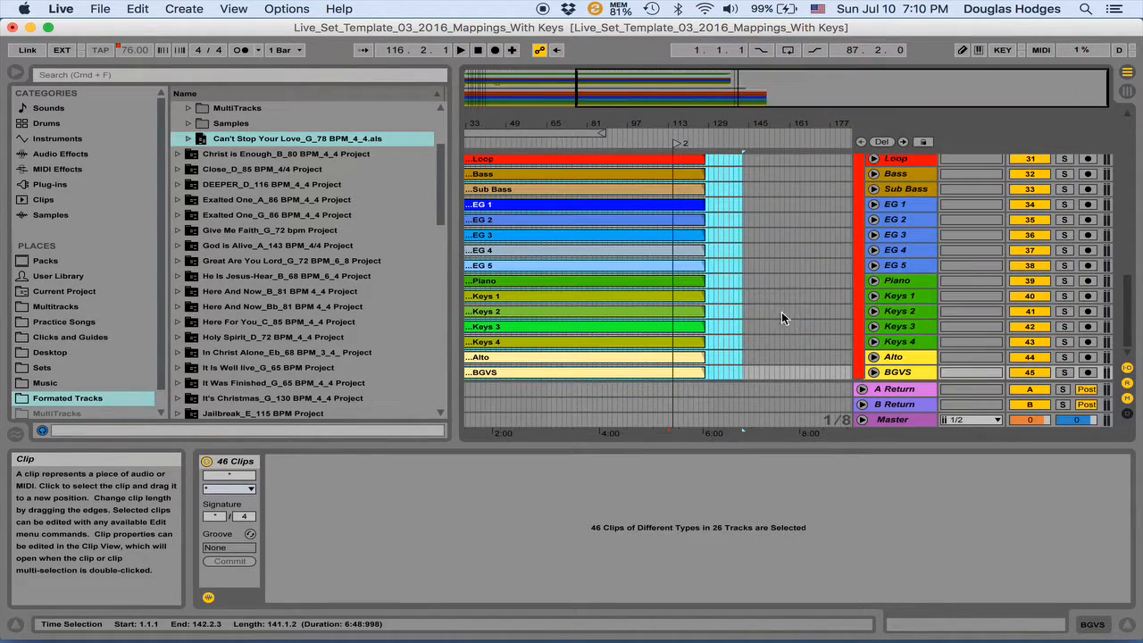
drag(481, 159, 768, 189)
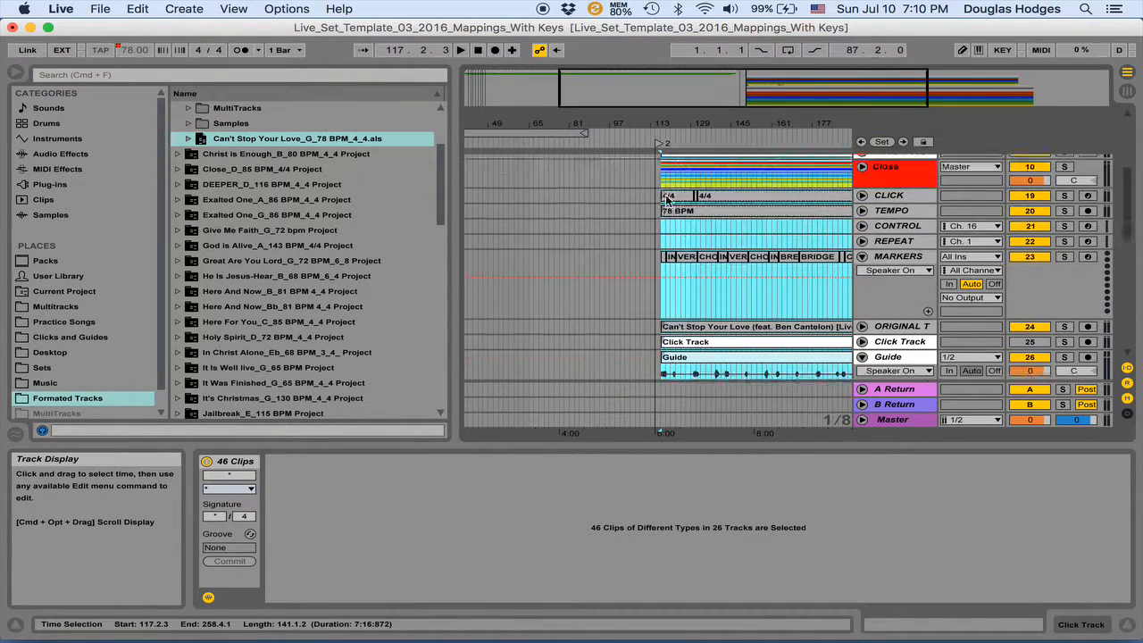
Shift the selected clips back so they start exactly at locator 2 on bar 115, and check the alignment across the tracks
key(plus)
key(plus)
key(plus)
key(plus)
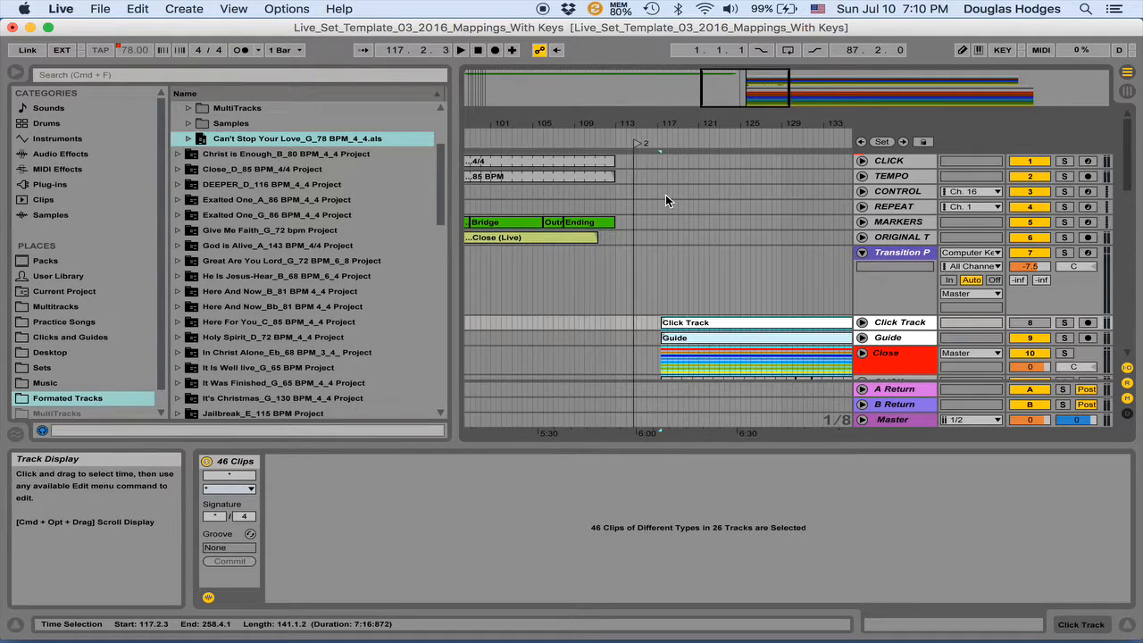
drag(550, 145, 561, 143)
drag(705, 316, 581, 324)
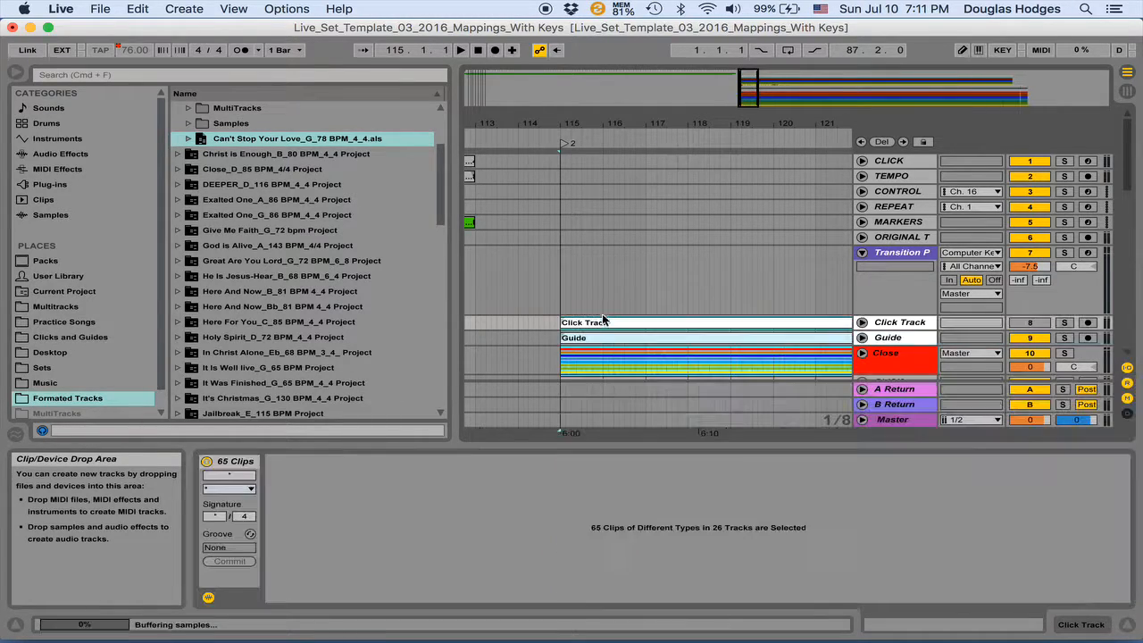
click(612, 298)
scroll(614, 300, down, 5)
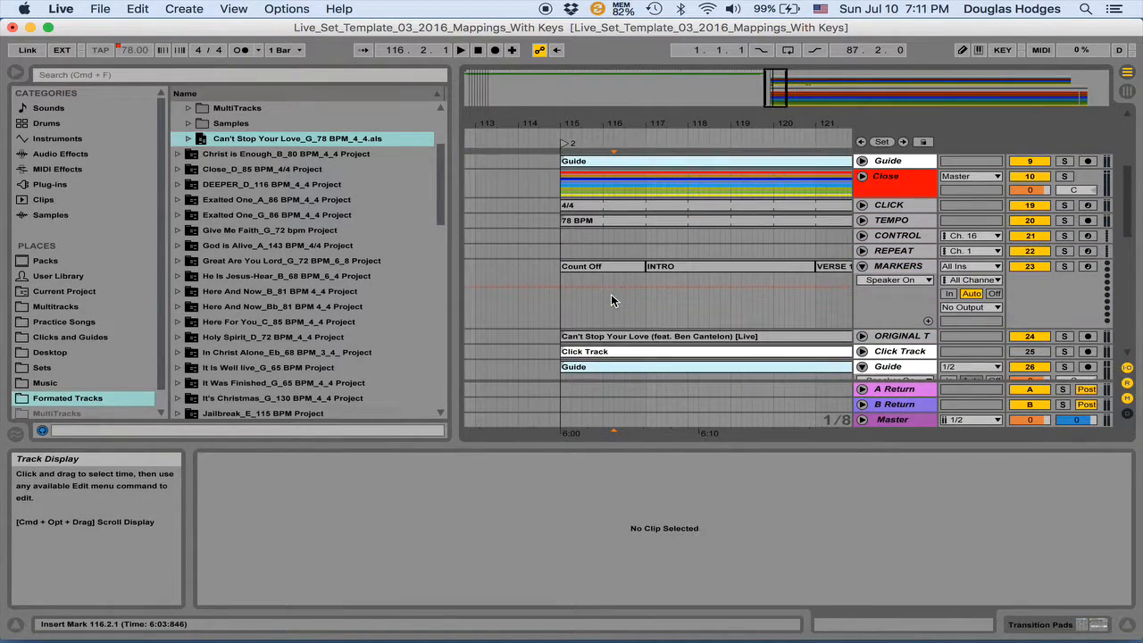
scroll(612, 300, up, 1)
scroll(612, 300, up, 2)
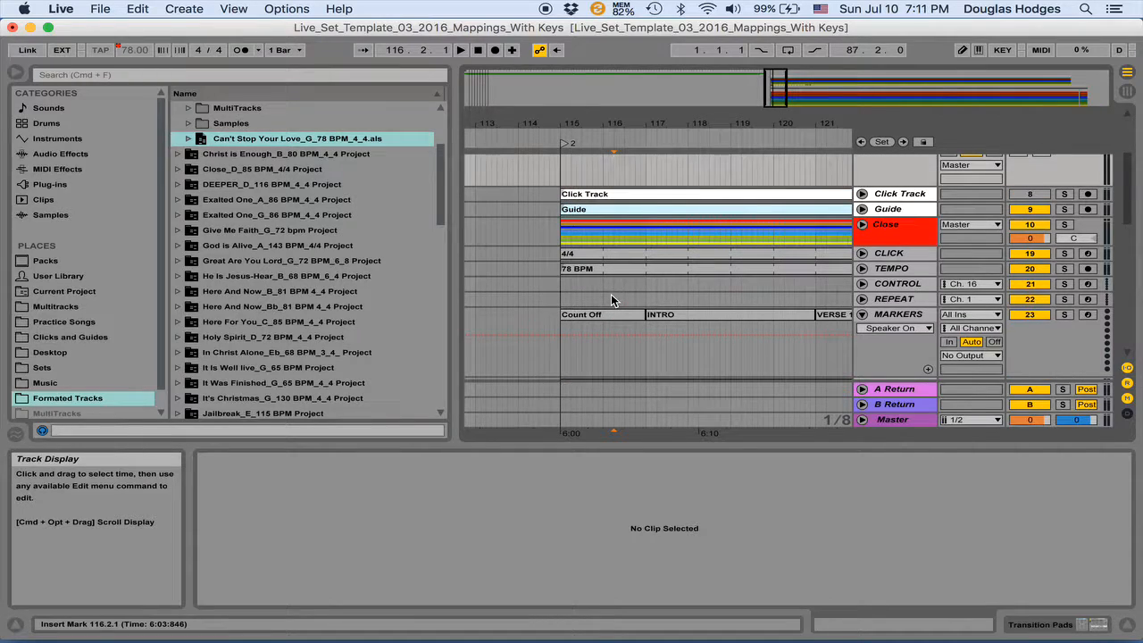
Unfold the Close group, select its clips from Drums through Tenor and move them back to start at bar 1
click(908, 229)
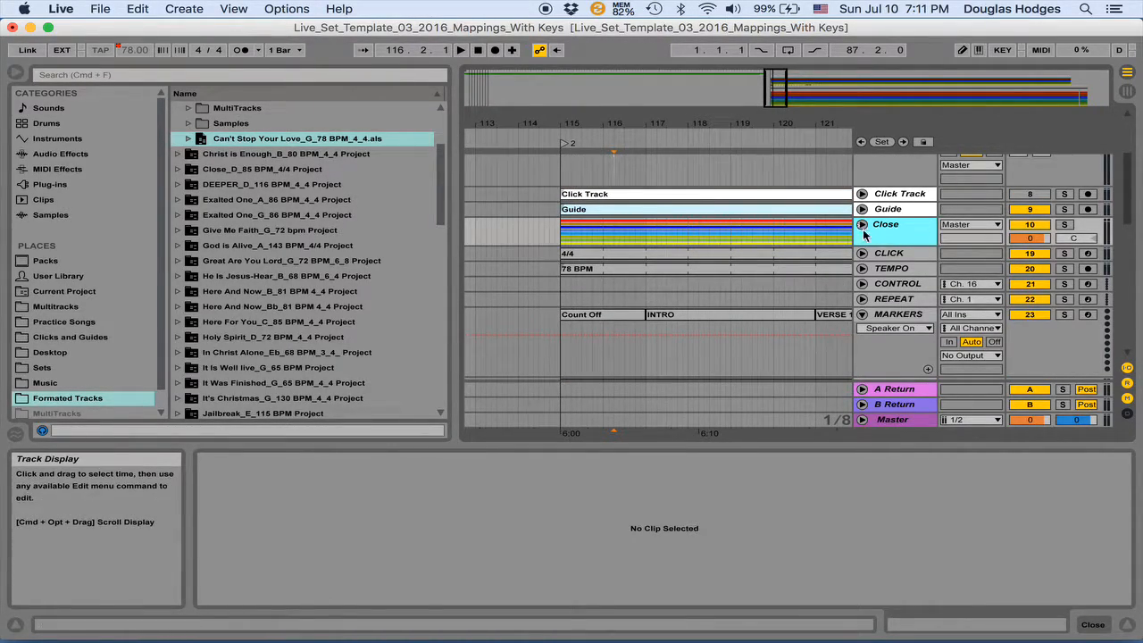
click(862, 225)
click(649, 291)
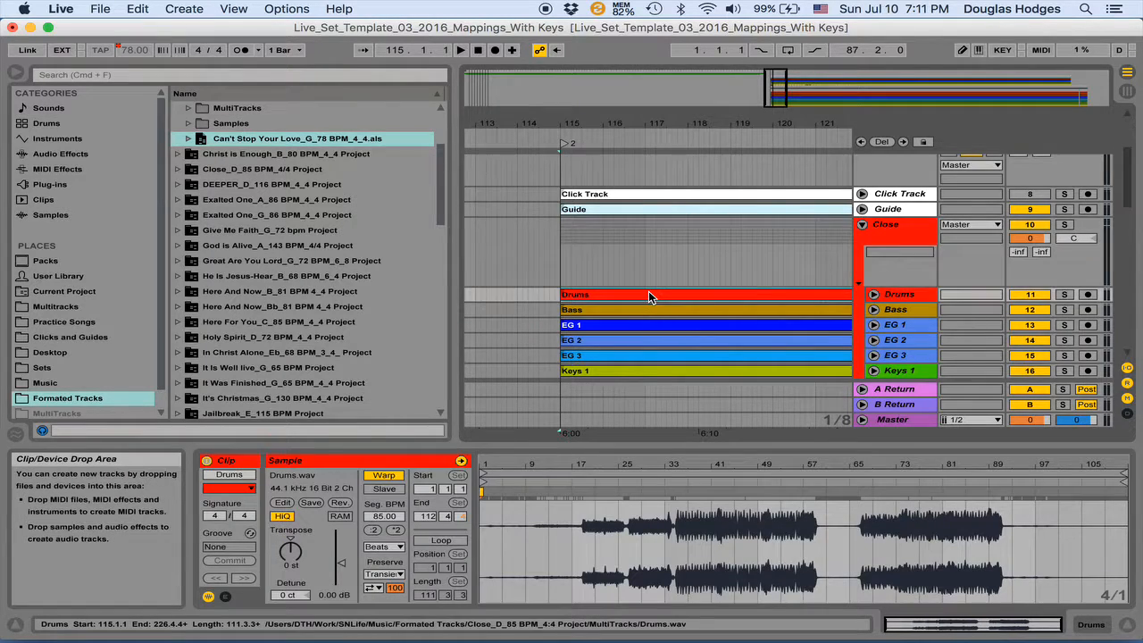
scroll(649, 290, down, 10)
scroll(648, 290, up, 4)
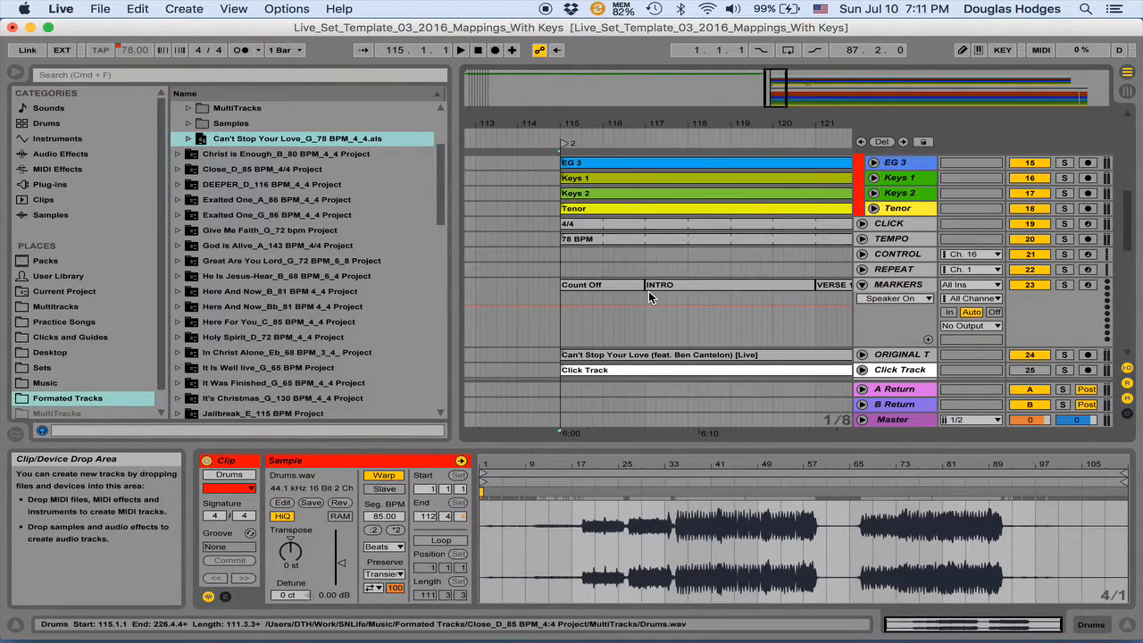
shift+click(638, 211)
scroll(638, 212, up, 8)
scroll(638, 216, up, 1)
scroll(637, 216, left, 6)
scroll(638, 217, down, 4)
scroll(638, 216, right, 4)
scroll(638, 216, up, 1)
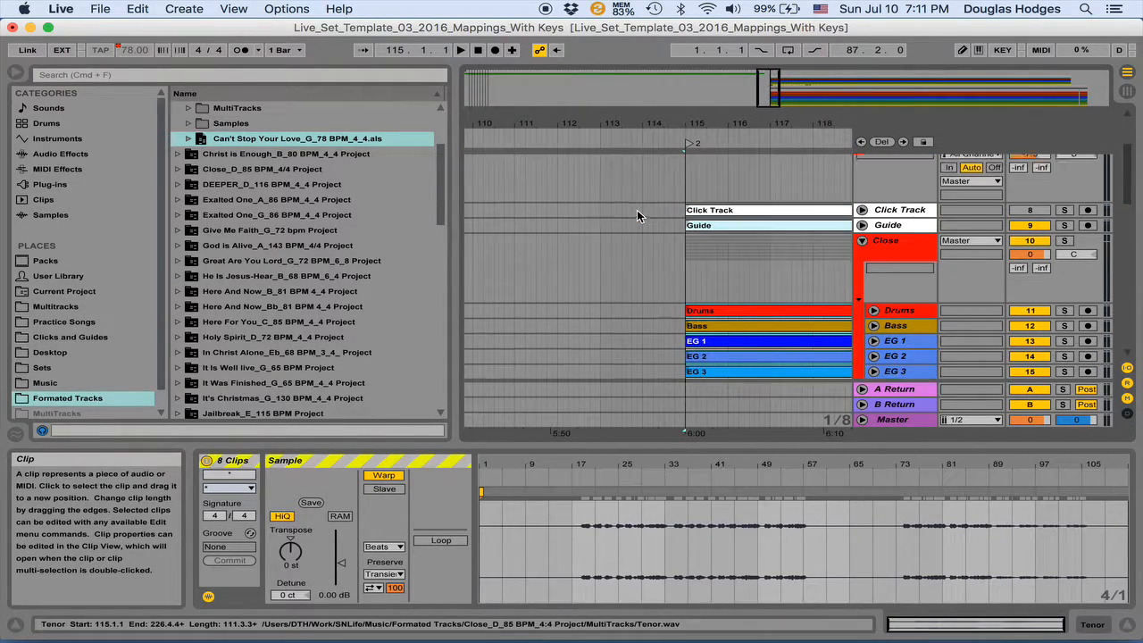
scroll(636, 210, up, 1)
drag(710, 328, 466, 334)
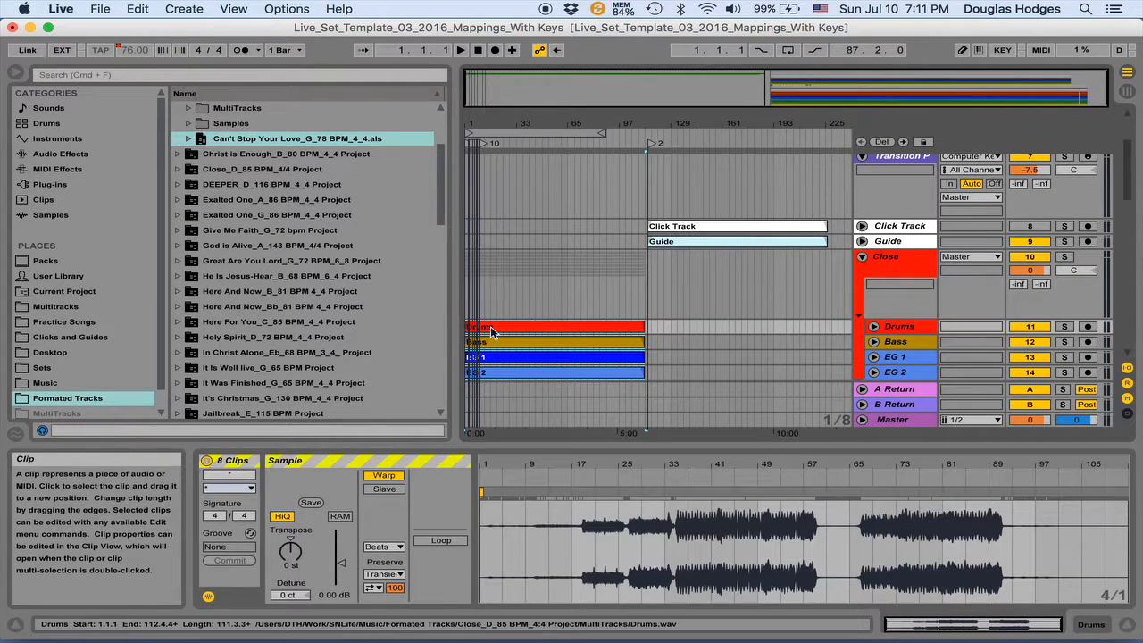
Select the Click Track and Guide clips of Close and move them back to start at bar 1
scroll(716, 242, up, 3)
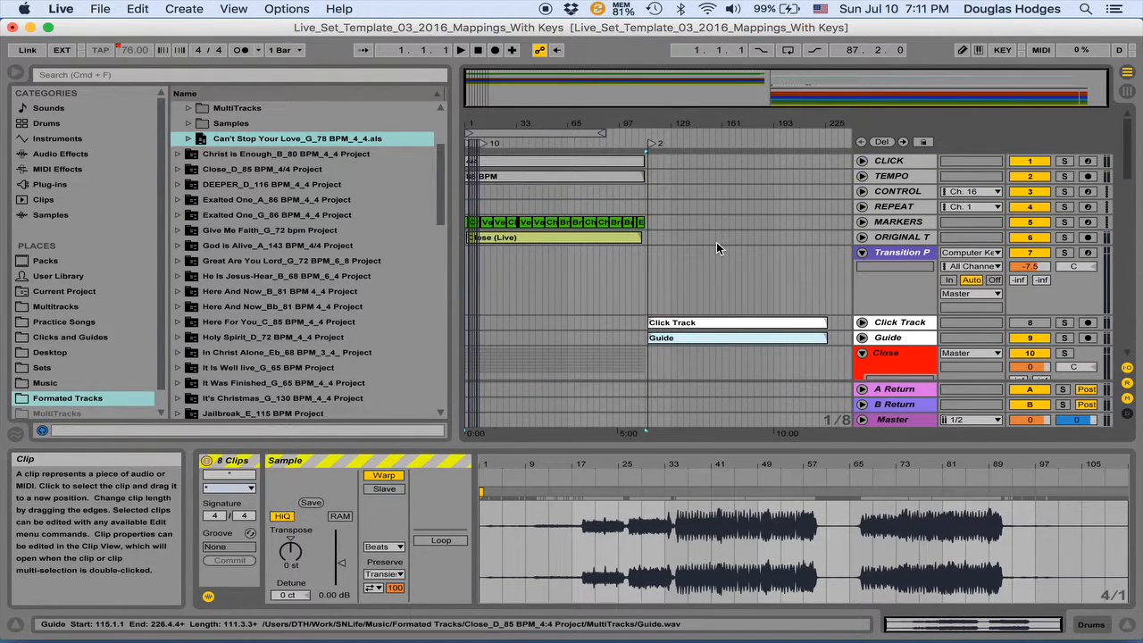
click(695, 322)
click(694, 340)
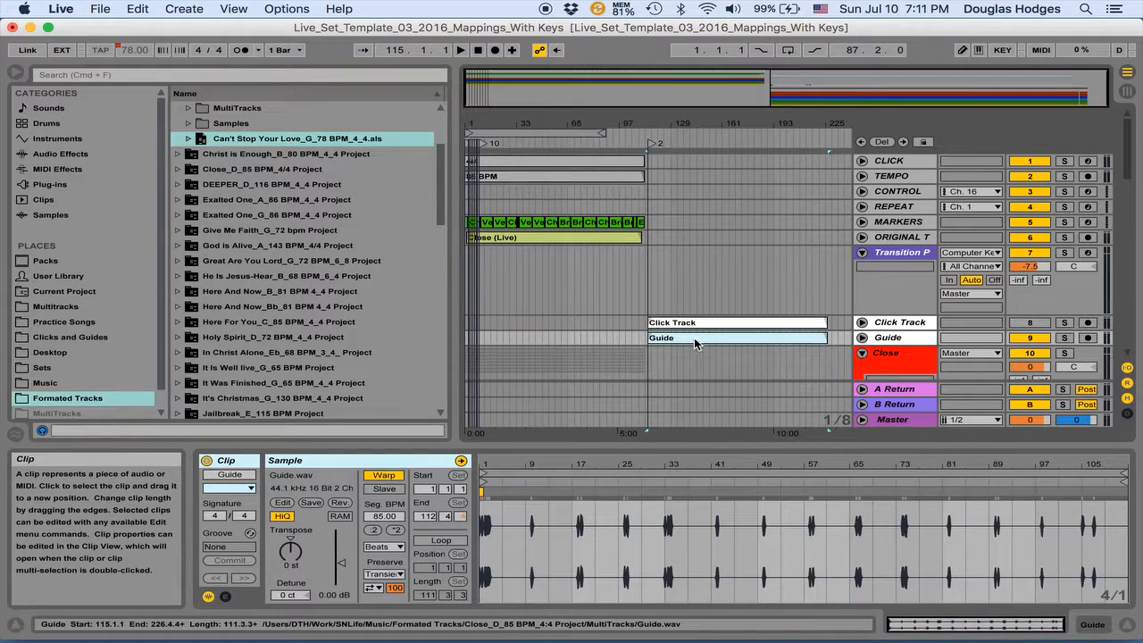
shift+click(686, 325)
drag(687, 332, 469, 335)
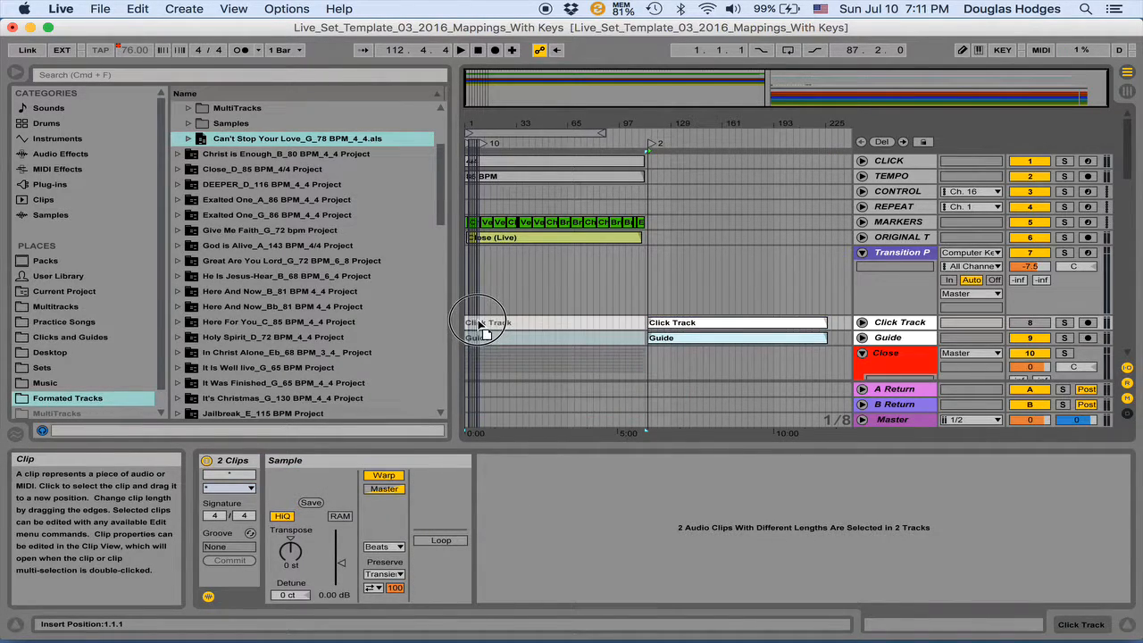
Try to move the Can't Stop Your Love clips from CLICK through Guide up onto the template's upper tracks
scroll(741, 329, down, 5)
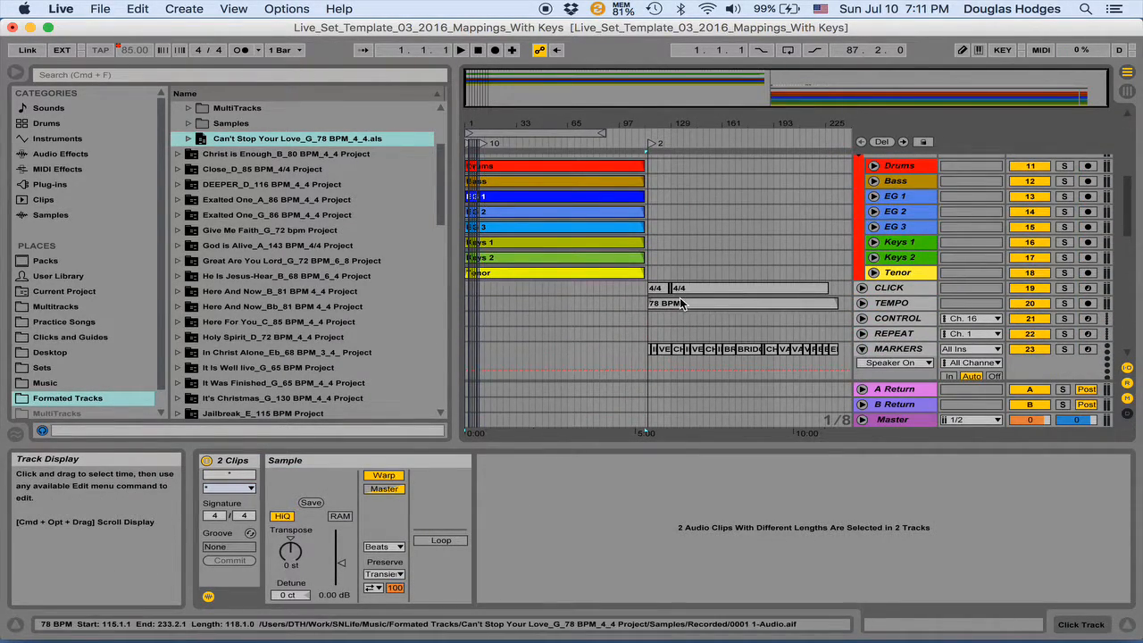
click(654, 291)
scroll(652, 291, up, 4)
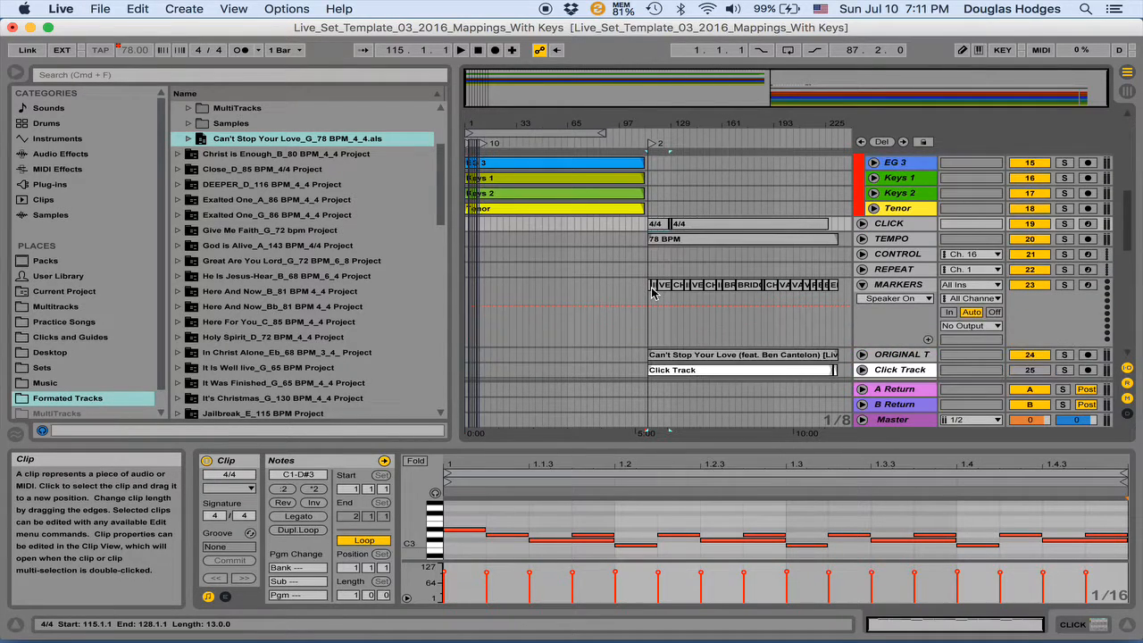
scroll(652, 291, down, 2)
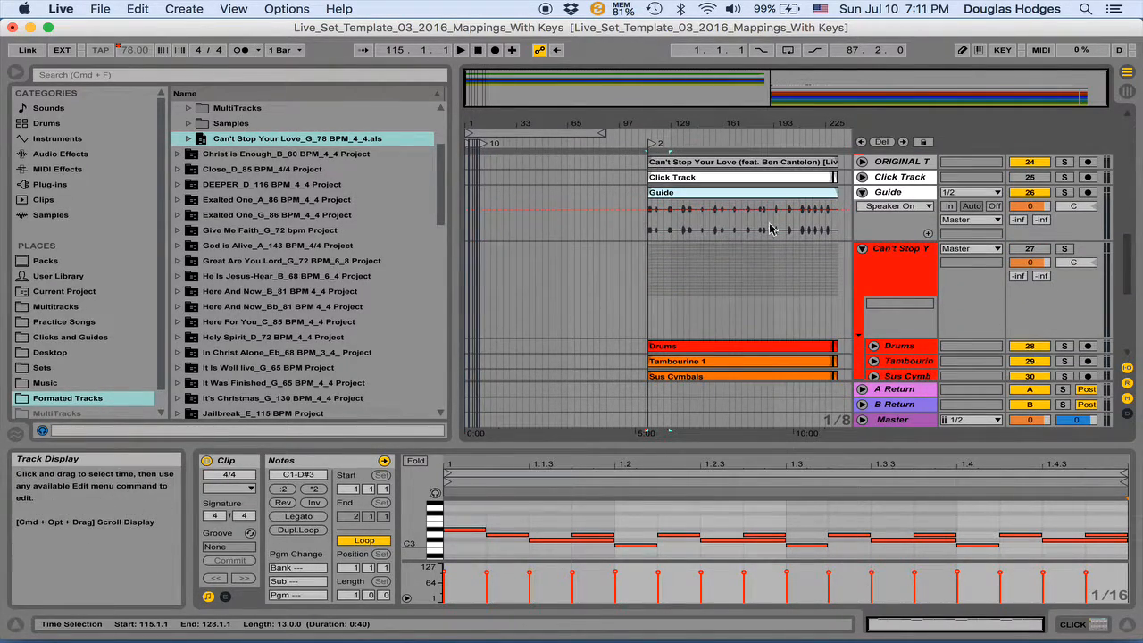
shift+click(844, 197)
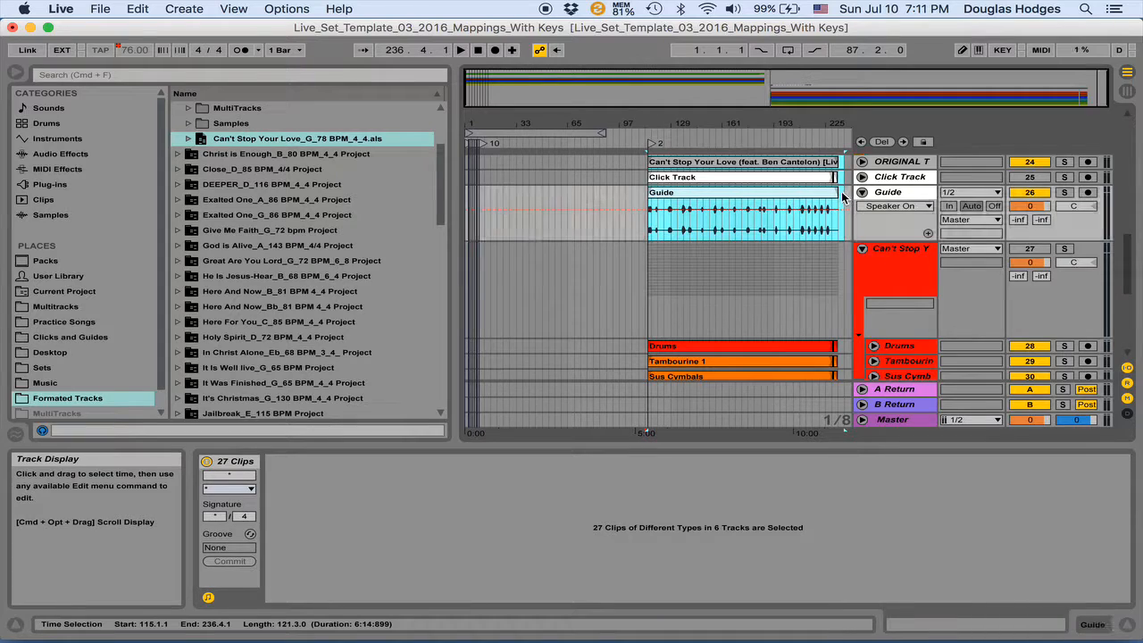
scroll(844, 197, up, 10)
scroll(844, 198, down, 2)
scroll(804, 232, down, 1)
drag(740, 272, 742, 158)
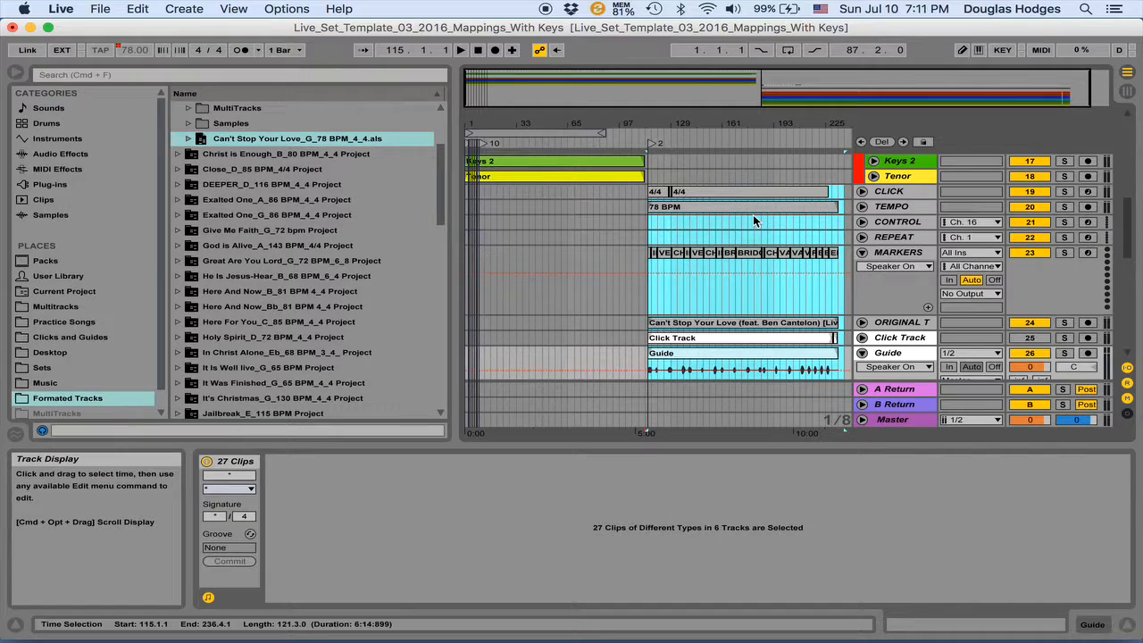
click(753, 215)
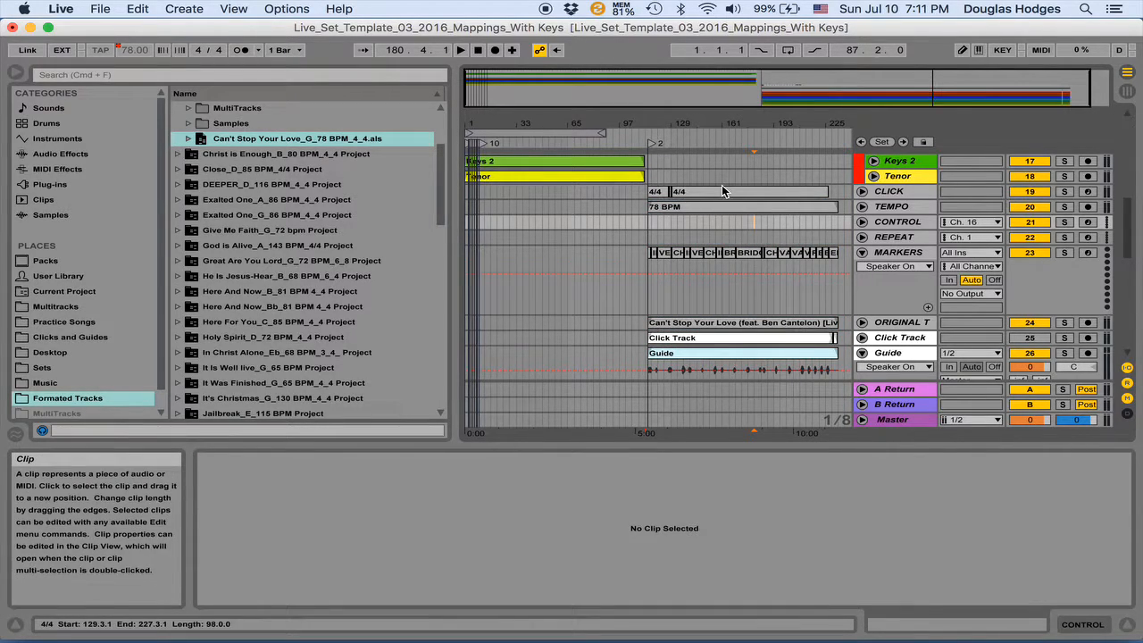
Select the Can't Stop Your Love clips from CLICK through ORIGINAL TRACK and move them onto the matching tracks 1 to 6
click(664, 192)
scroll(764, 282, down, 3)
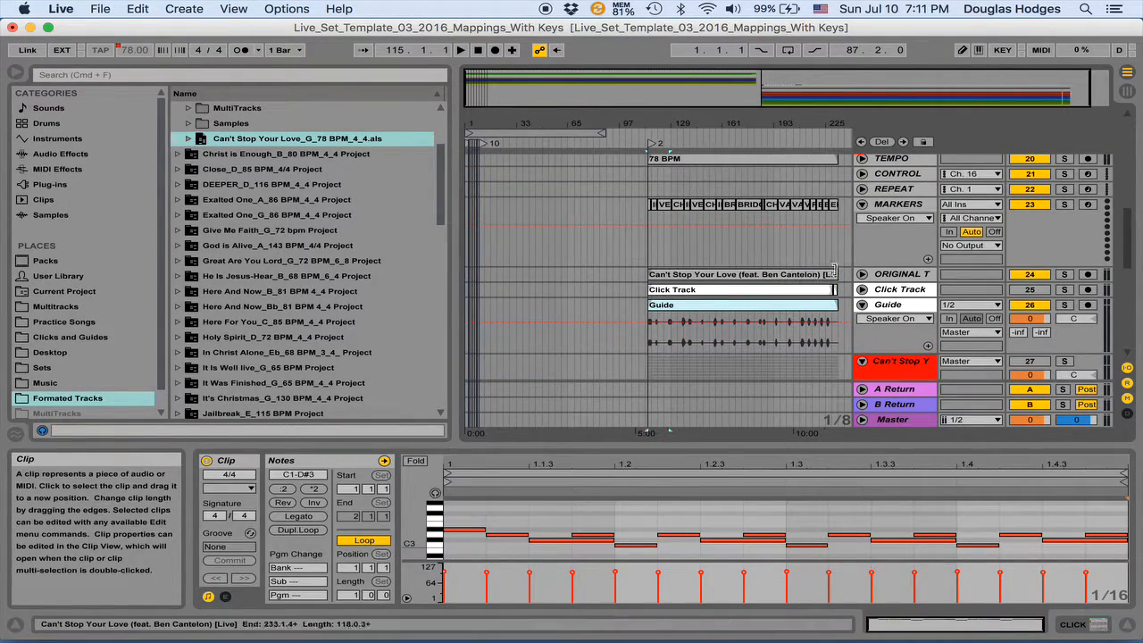
shift+click(844, 276)
scroll(807, 259, up, 5)
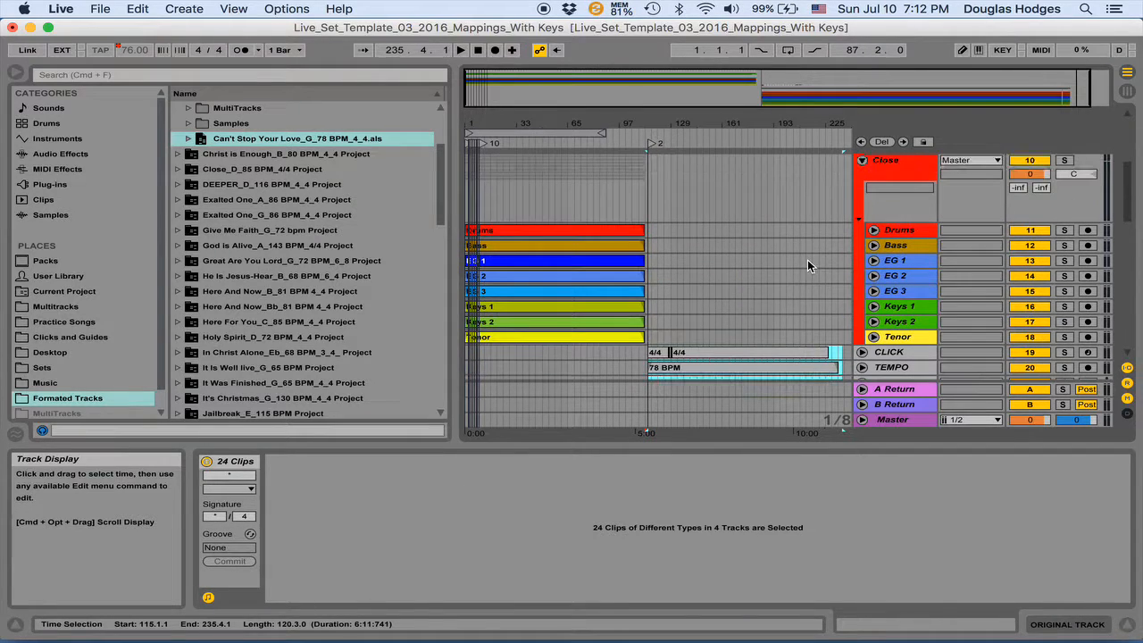
drag(695, 357, 695, 163)
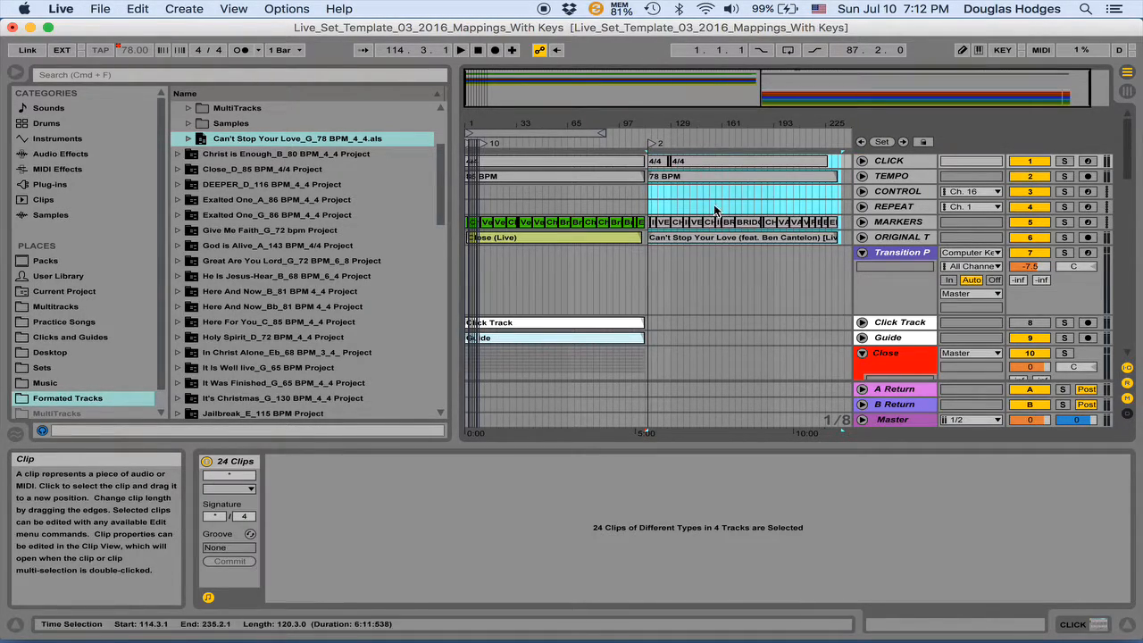
Reorder the tracks so Transition Pads sits directly below Guide and above the Close group
scroll(726, 254, down, 4)
scroll(726, 255, up, 2)
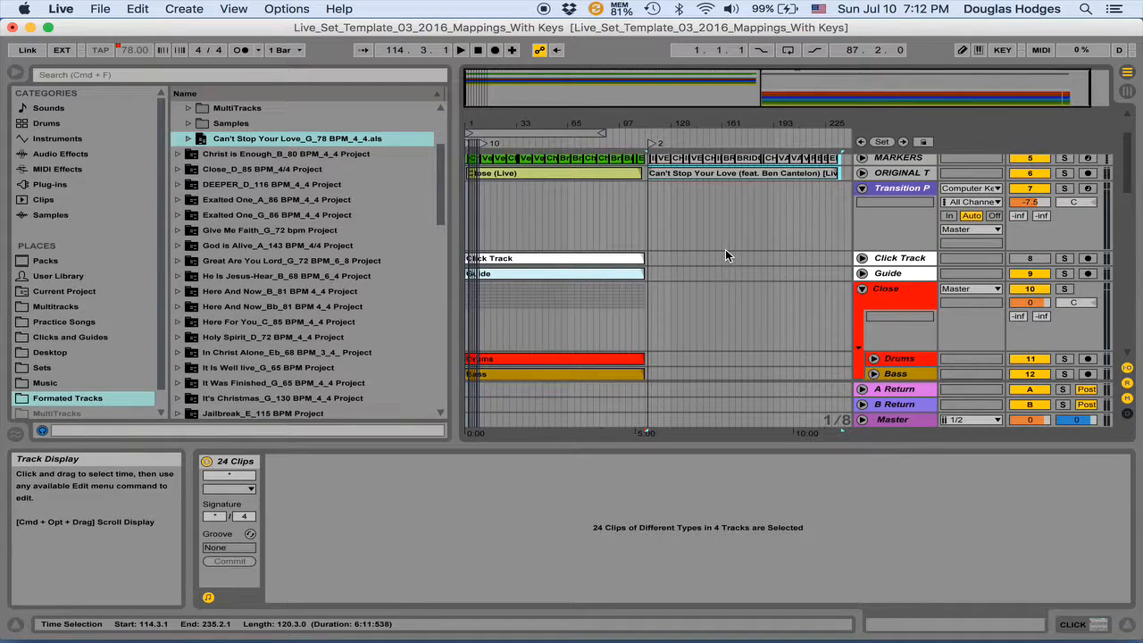
drag(865, 203, 877, 280)
Select the Can't Stop Your Love Click Track and Guide clips and move them up onto tracks 7 and 8
scroll(815, 325, down, 10)
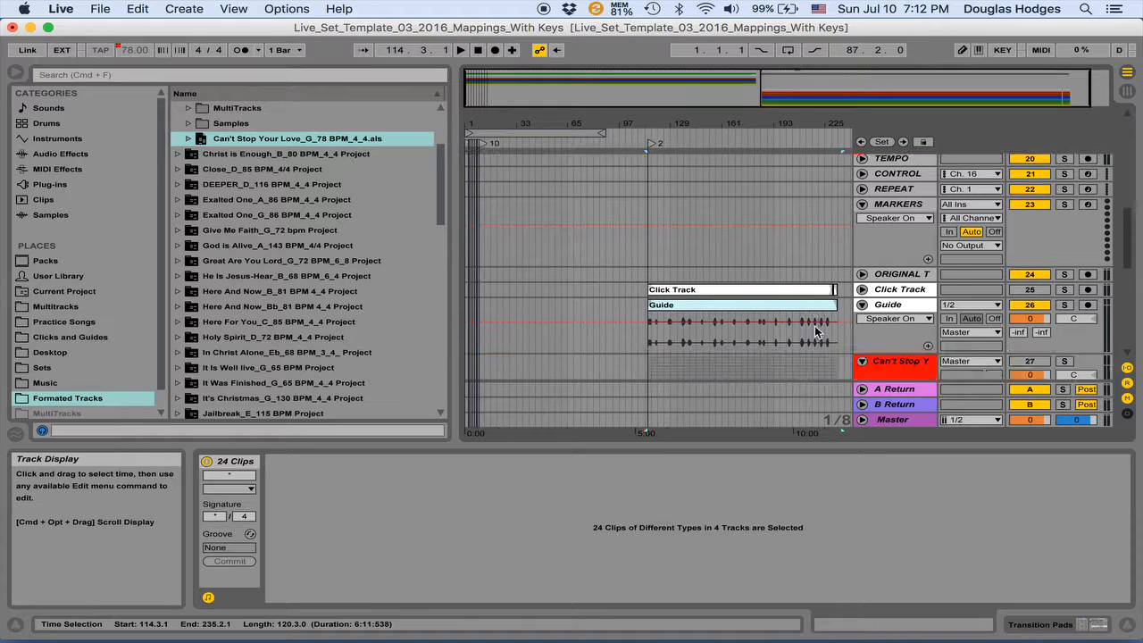
click(759, 290)
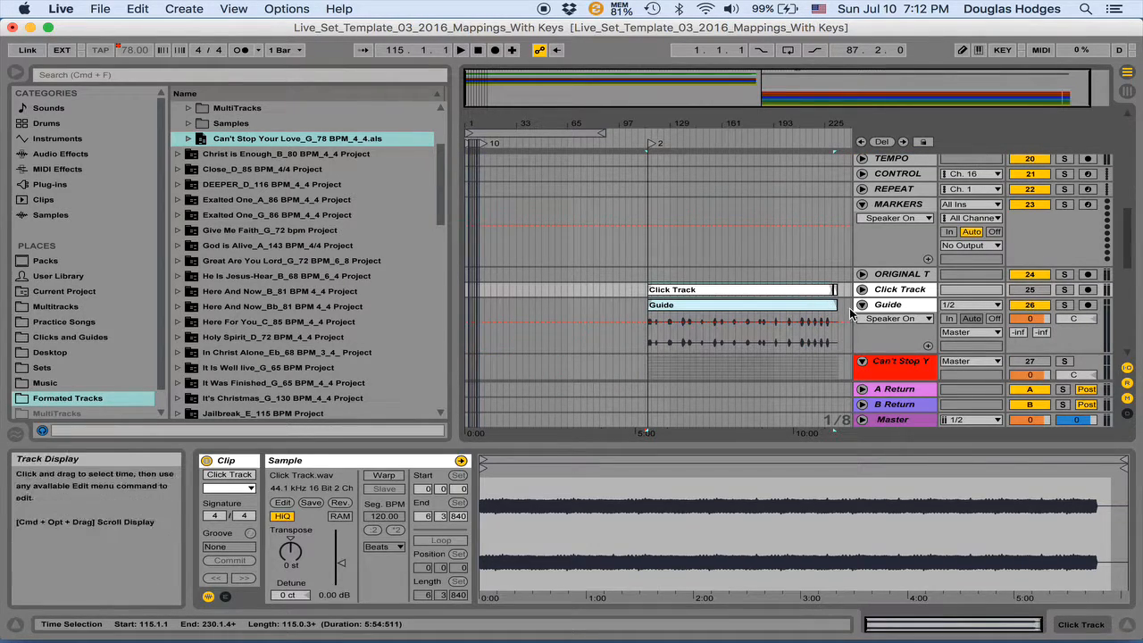
shift+click(844, 314)
drag(769, 317, 772, 258)
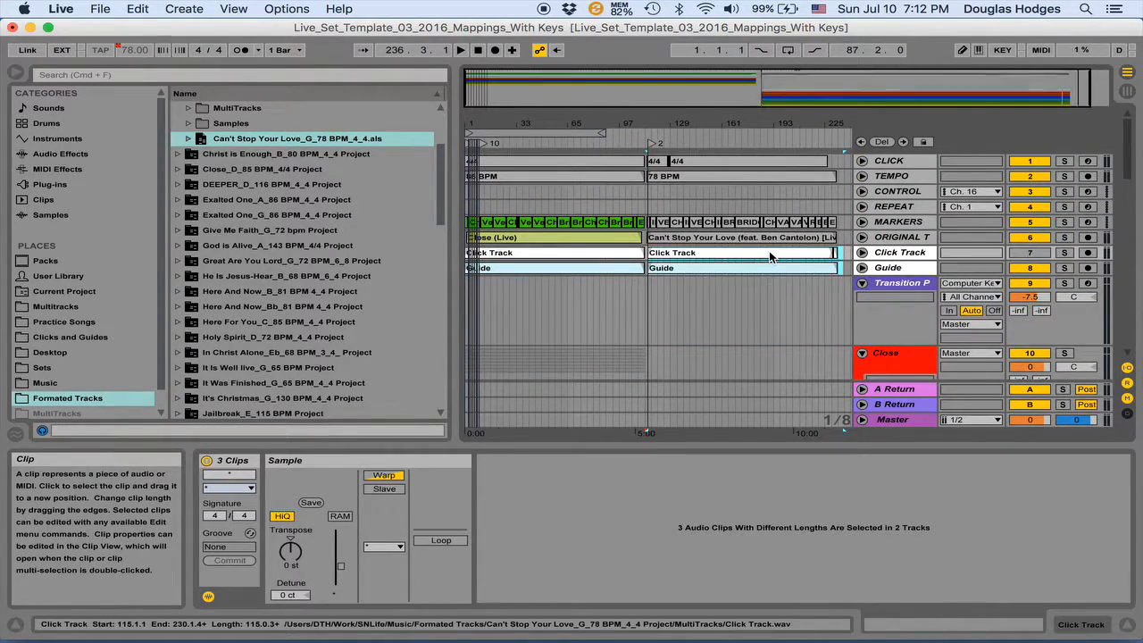
Select the second song's clips from CLICK through ORIGINAL TRACK and shift them to start exactly at locator 2 on bar 115
key(z)
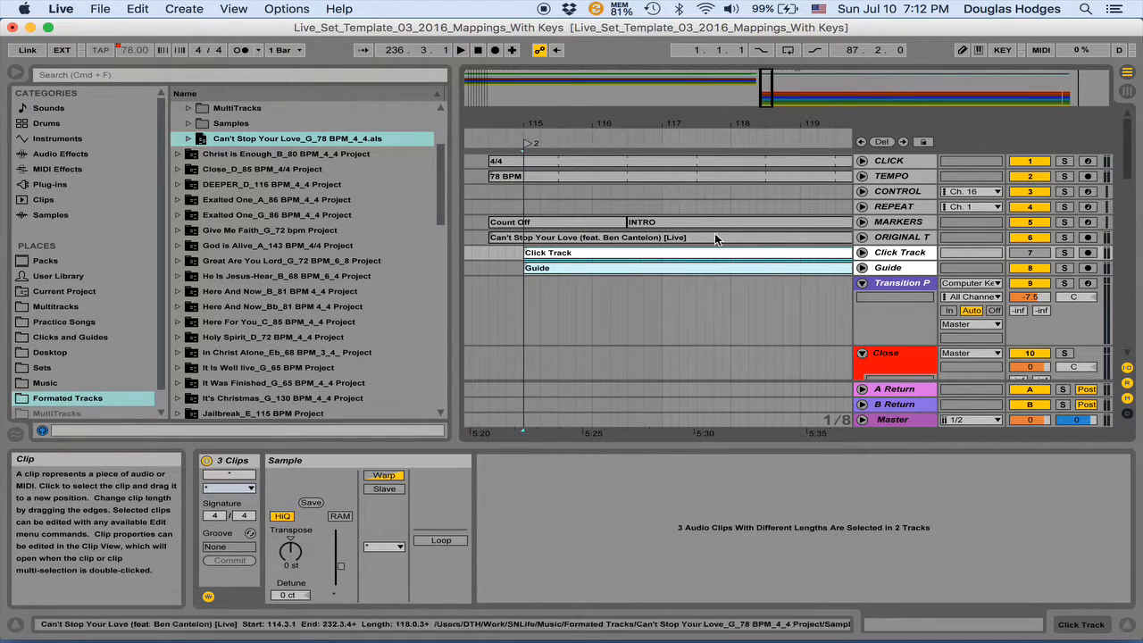
click(556, 175)
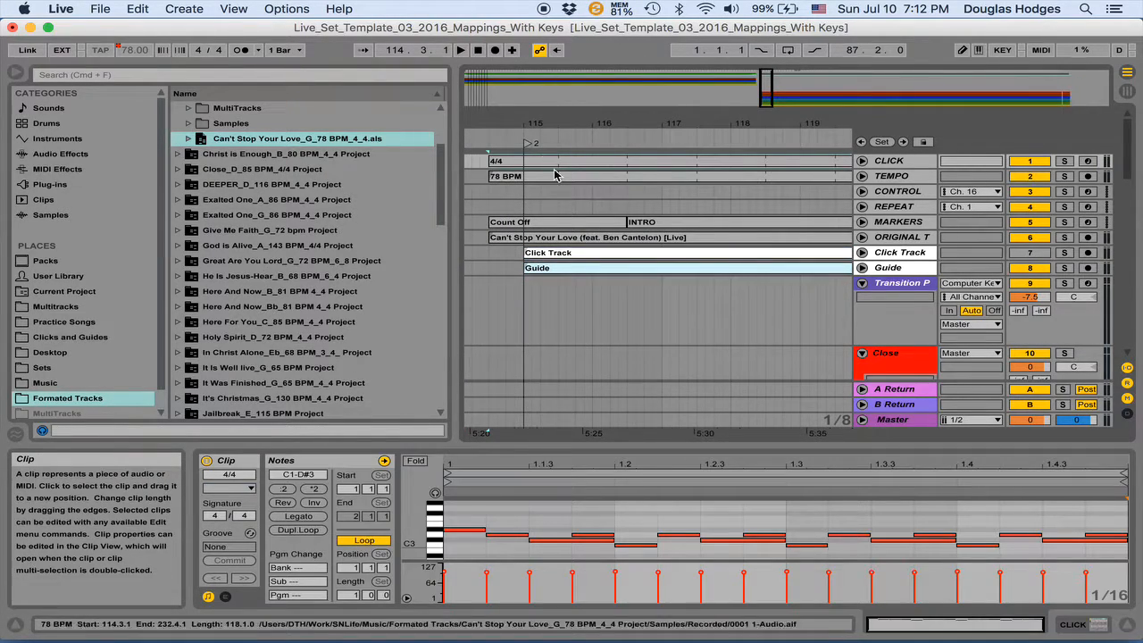
shift+click(568, 238)
drag(568, 238, 604, 239)
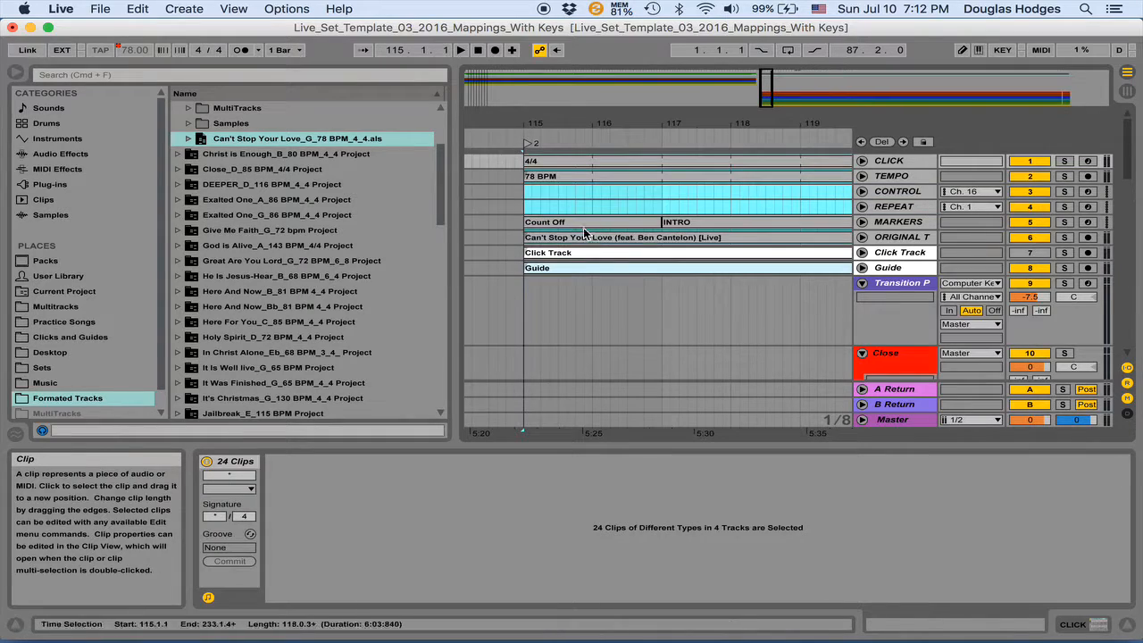
Review the merged arrangement from the start of Close into Can't Stop Your Love
key(0)
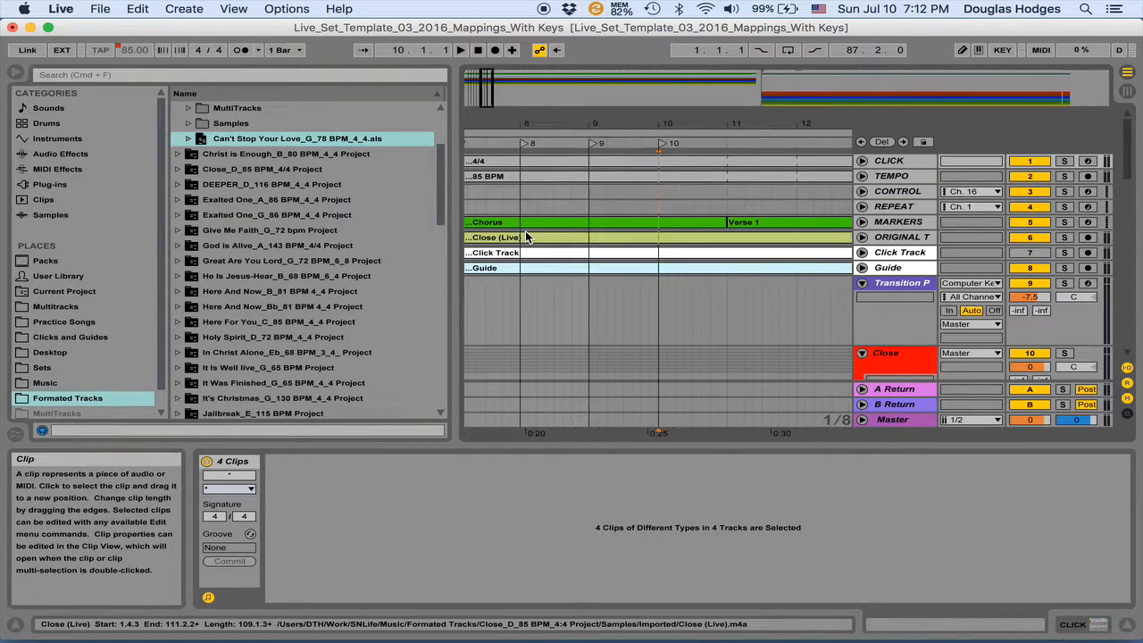
scroll(473, 231, left, 8)
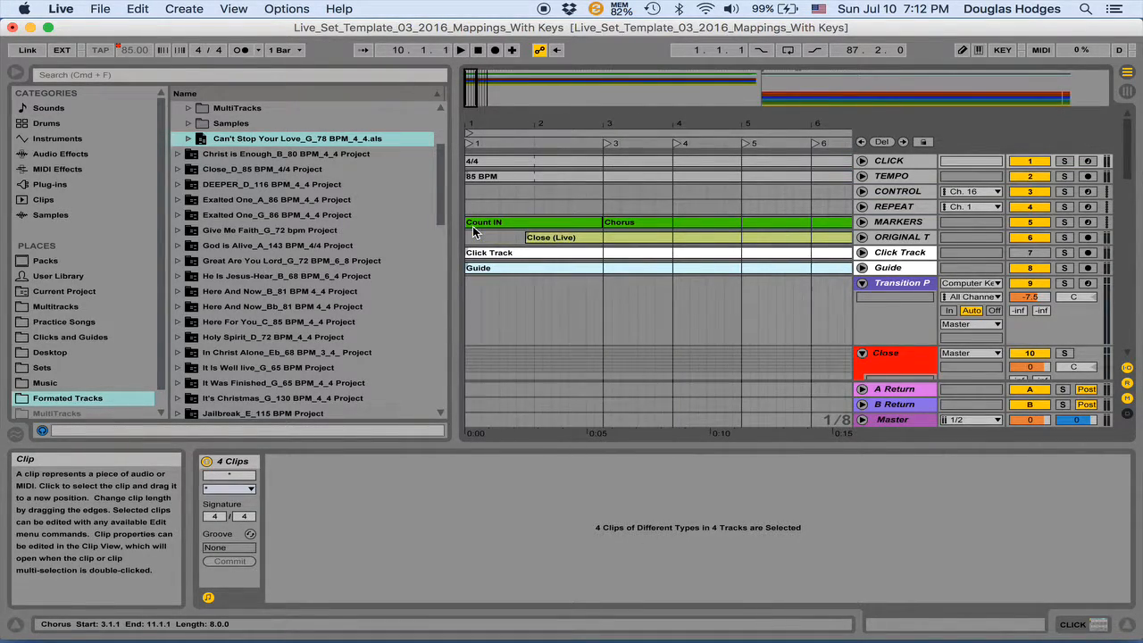
scroll(474, 231, right, 20)
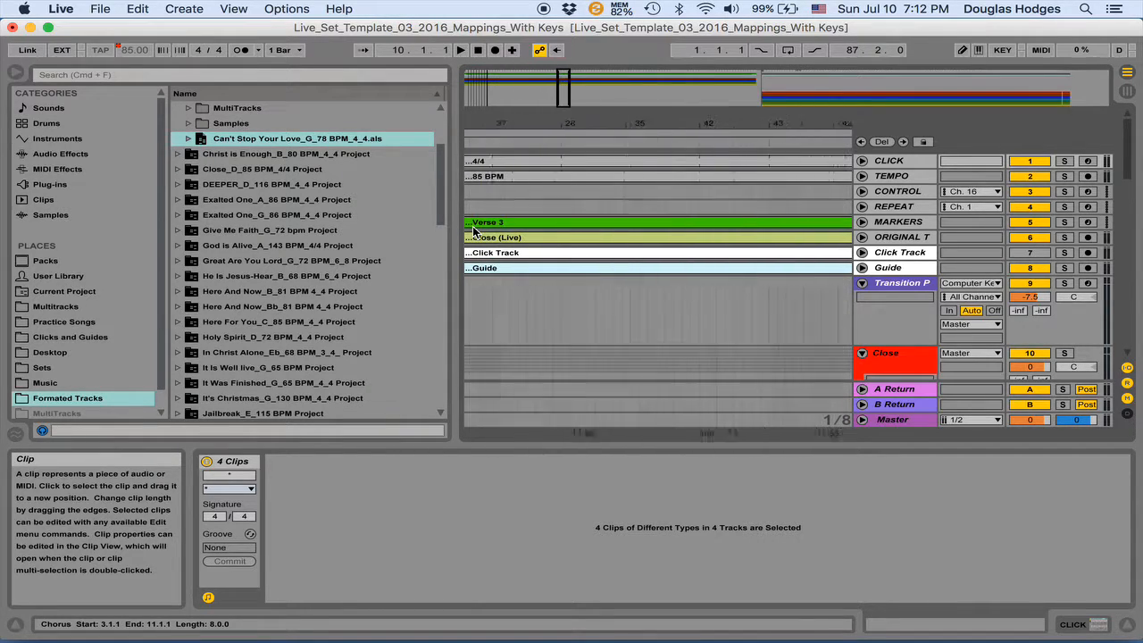
scroll(473, 231, right, 12)
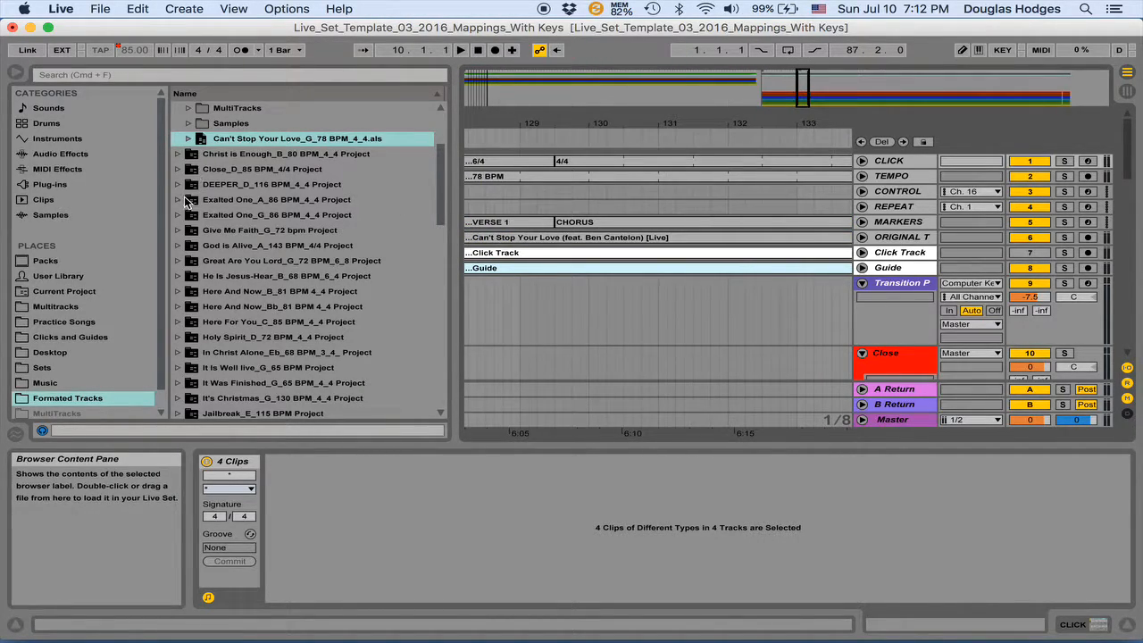
Open SNLife 06_25_16.als from the SNLife 06_25_16 Project in Sets, saving the changes to the current set
click(45, 368)
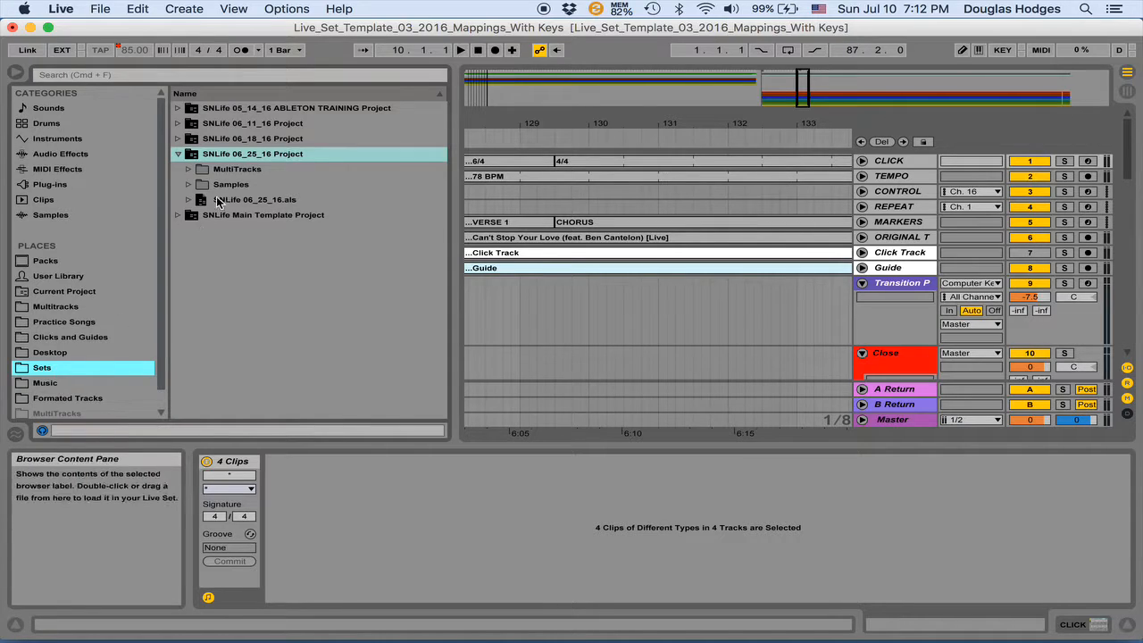
double_click(221, 204)
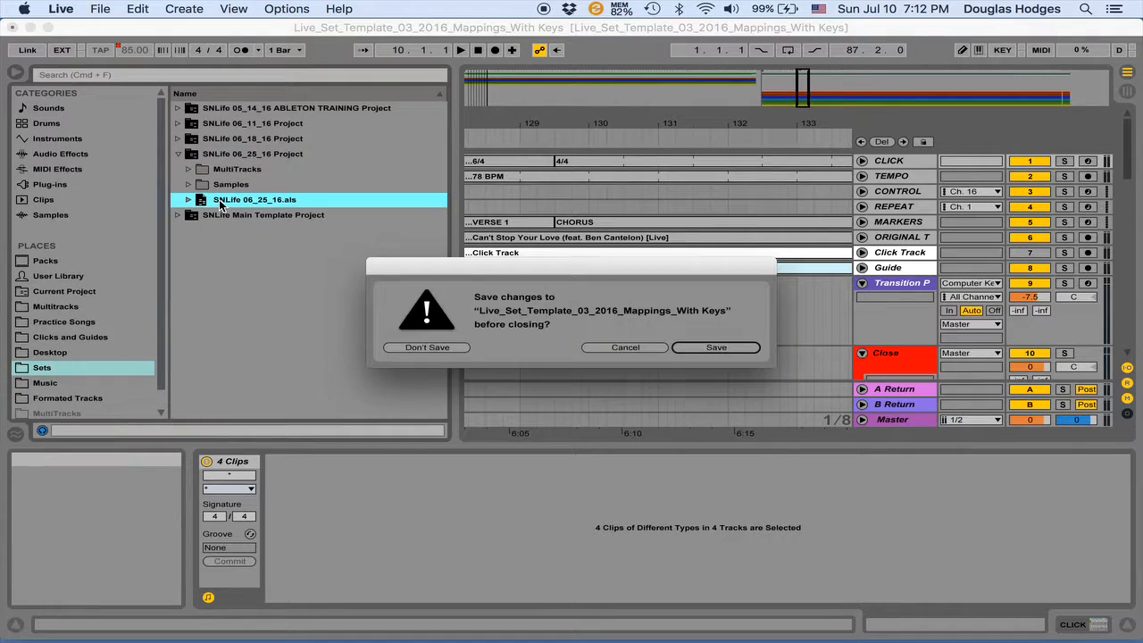
click(715, 346)
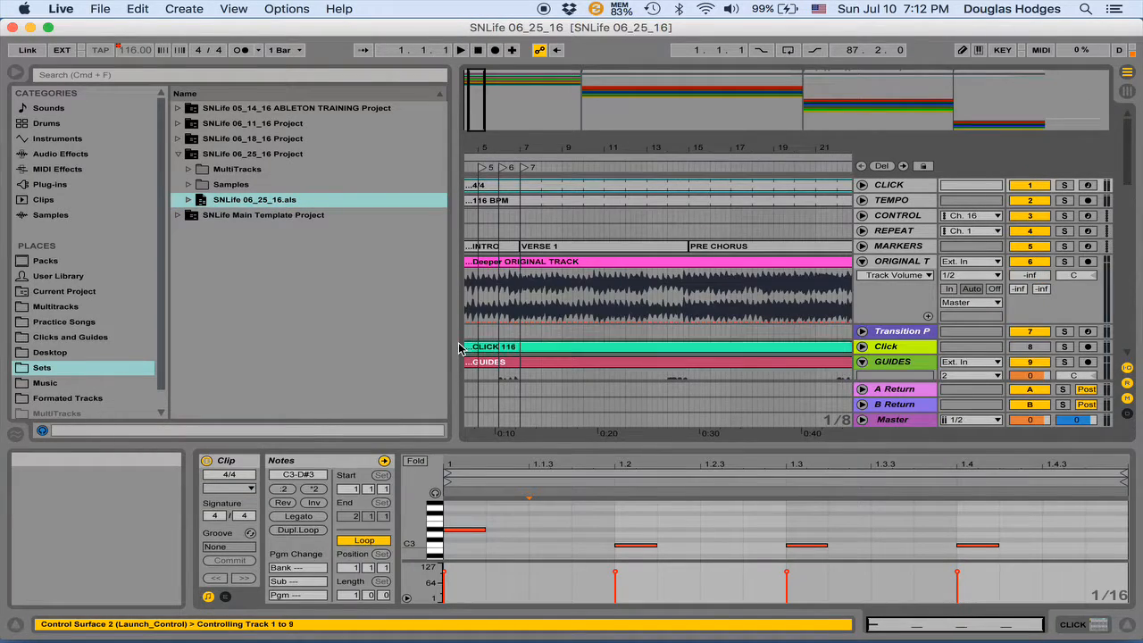
Widen the arrangement, go to locator 2 and examine the CONTROL track clip in the gap between the first two songs
drag(456, 348, 150, 359)
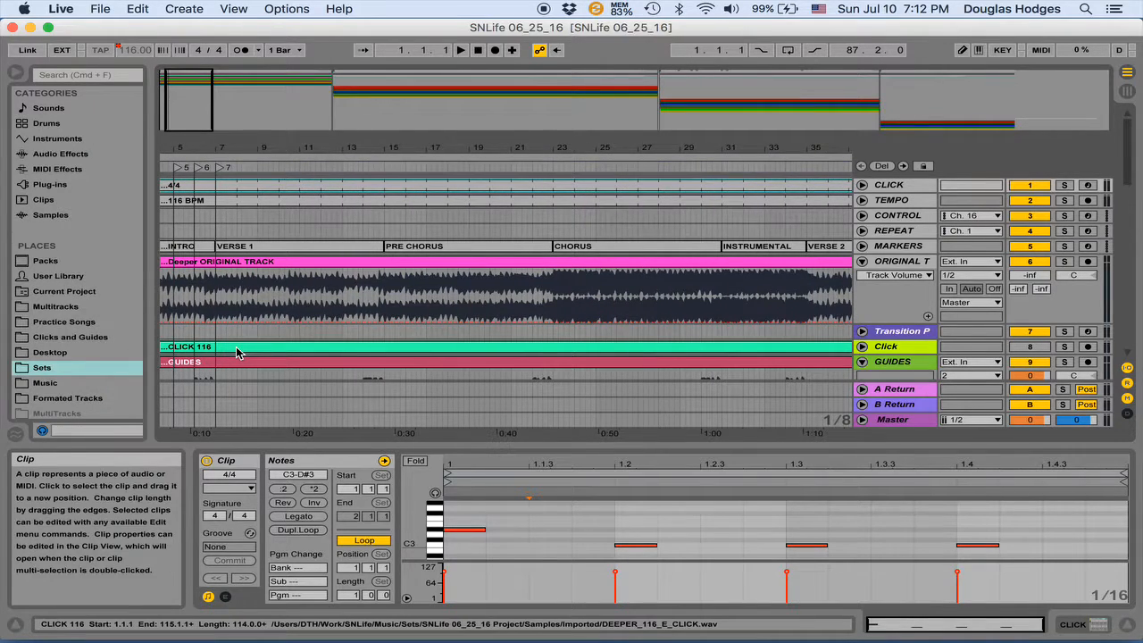
scroll(237, 352, left, 3)
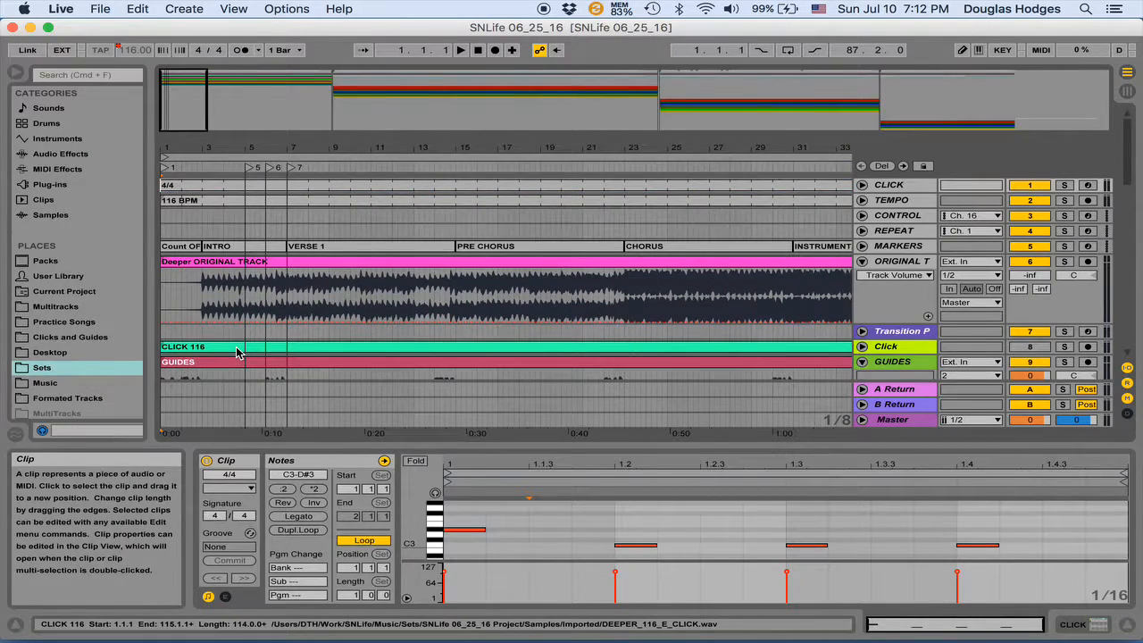
key(2)
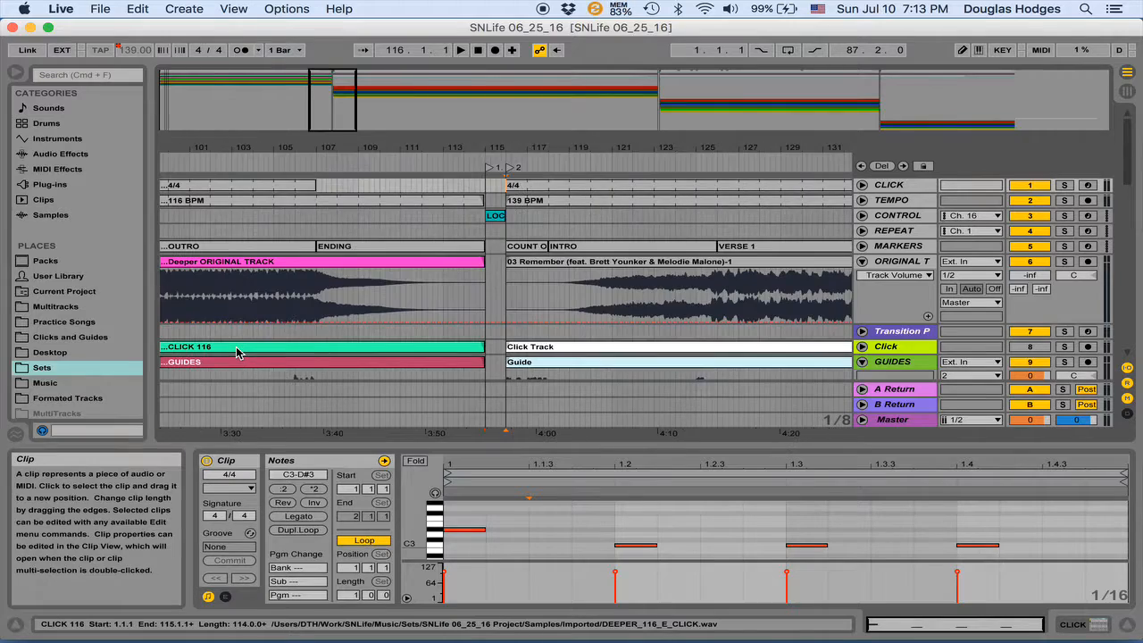
click(479, 218)
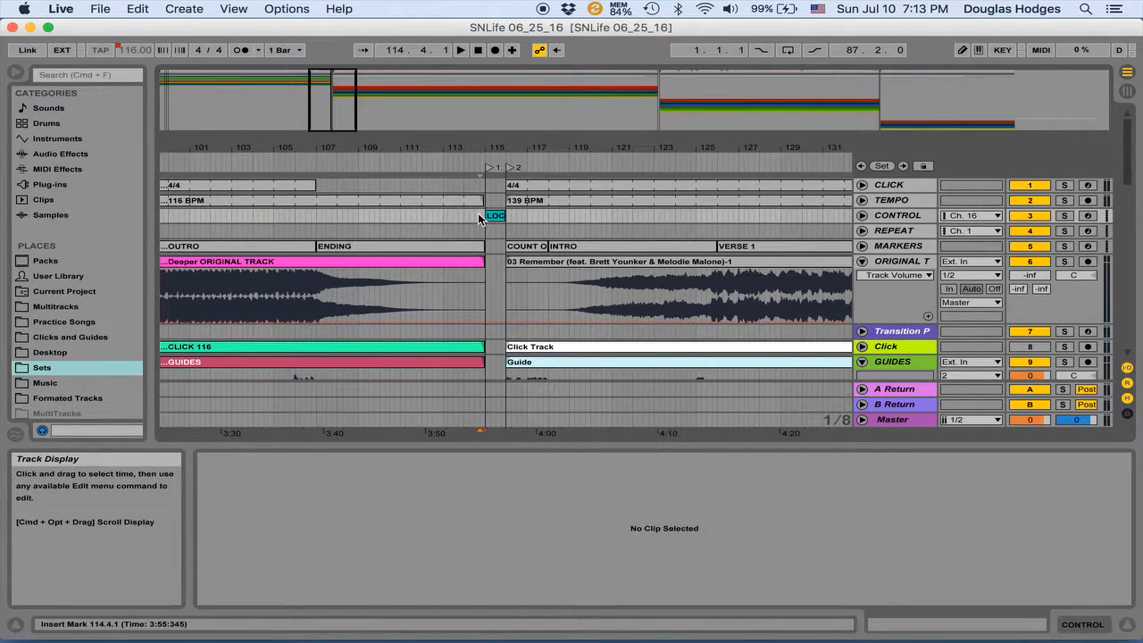
Zoom in on the gap between the first two songs and test playback of the LOCATOR 10 jump into locator 2
key(plus)
key(plus)
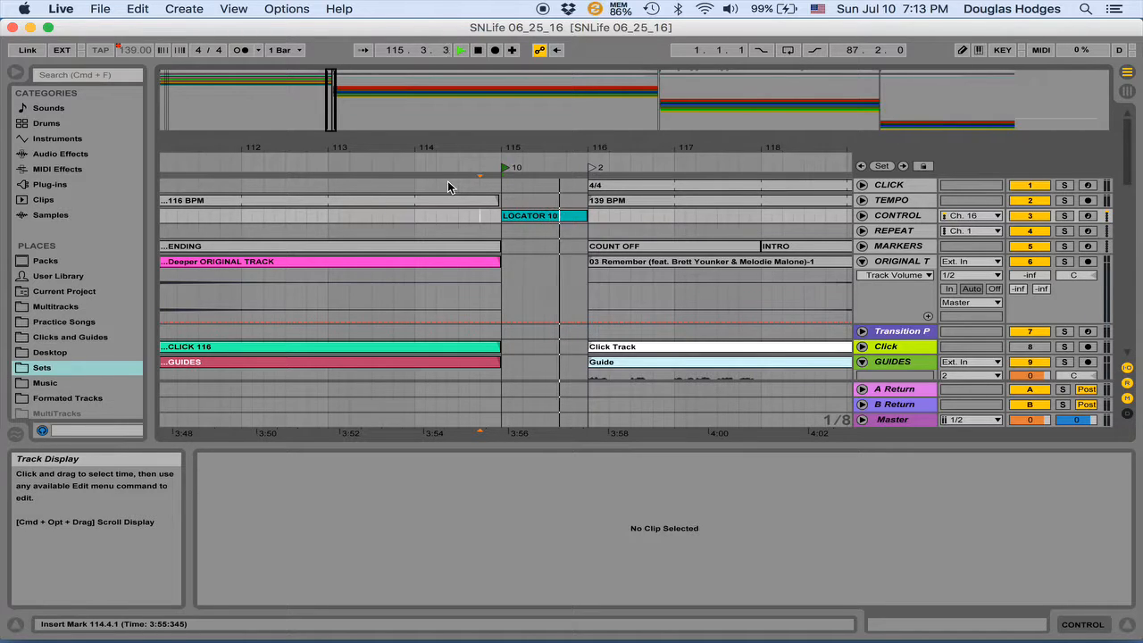
key(Right)
key(Right)
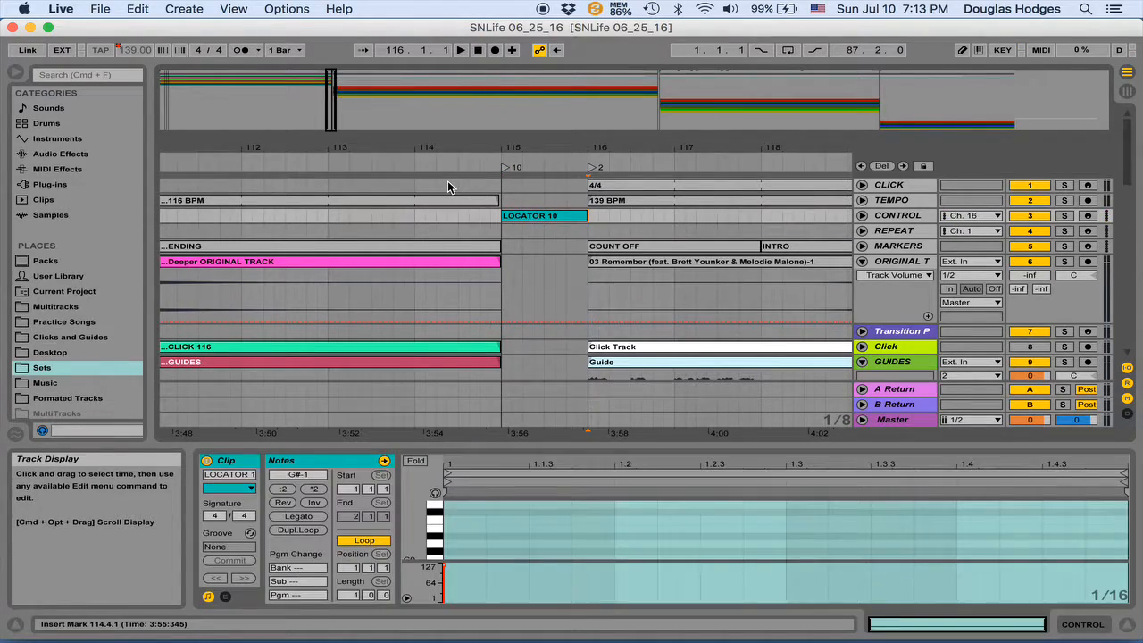
key(space)
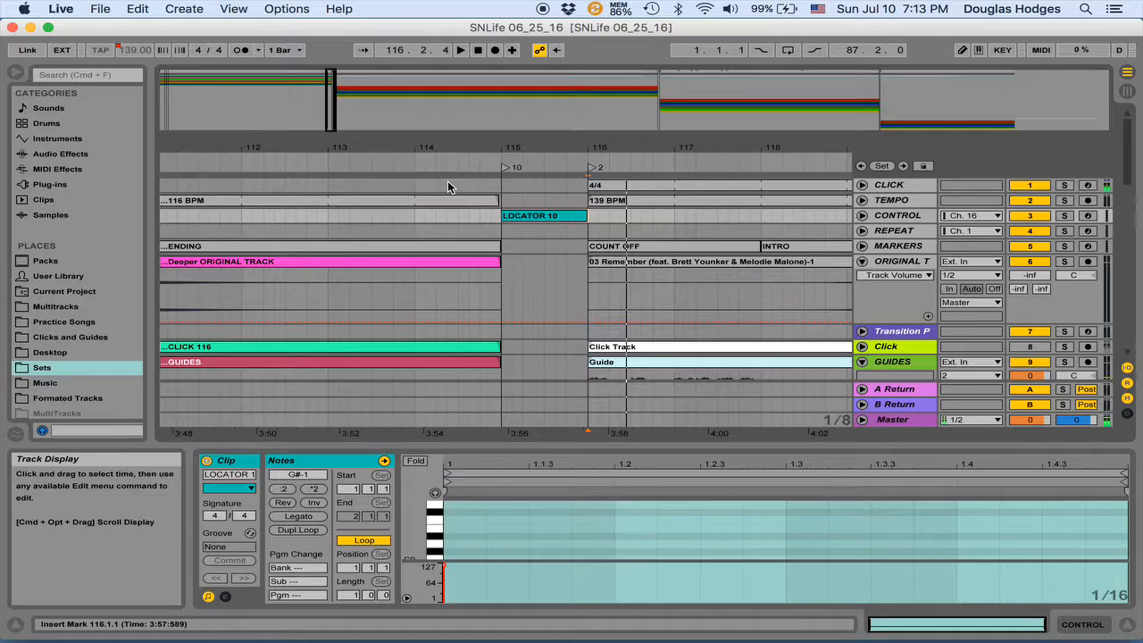
click(448, 182)
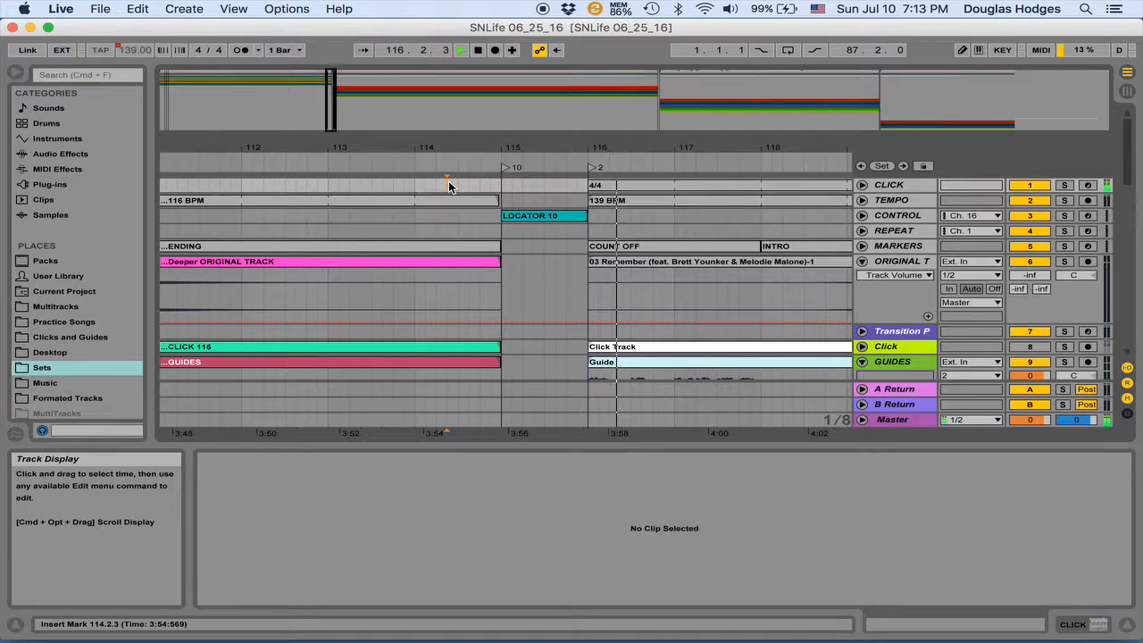
key(space)
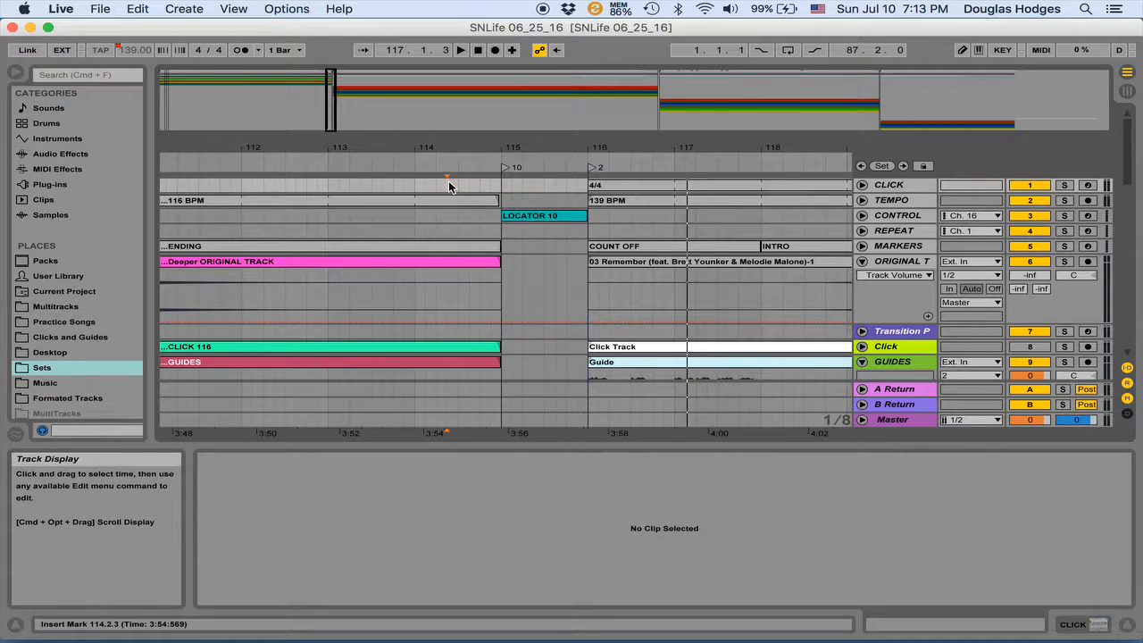
scroll(551, 242, right, 3)
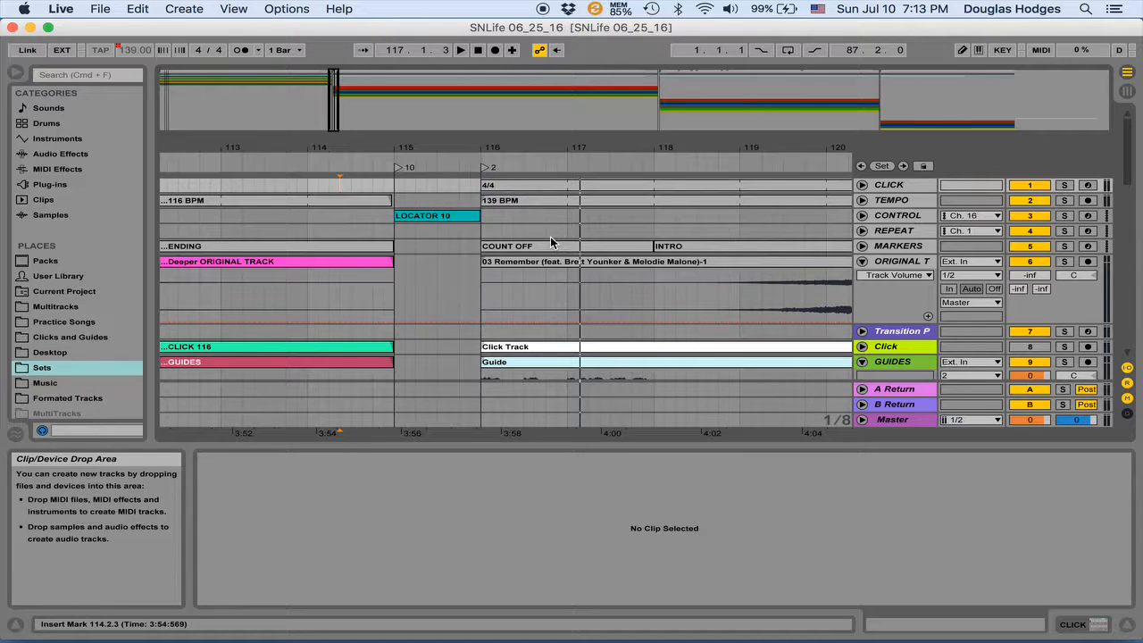
click(862, 186)
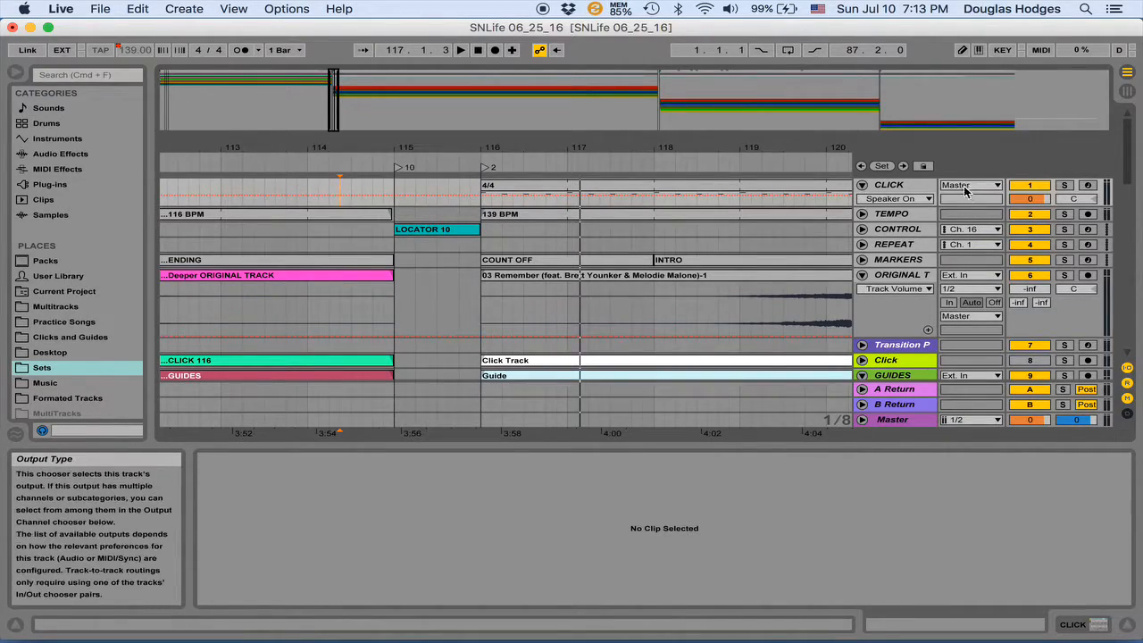
click(862, 186)
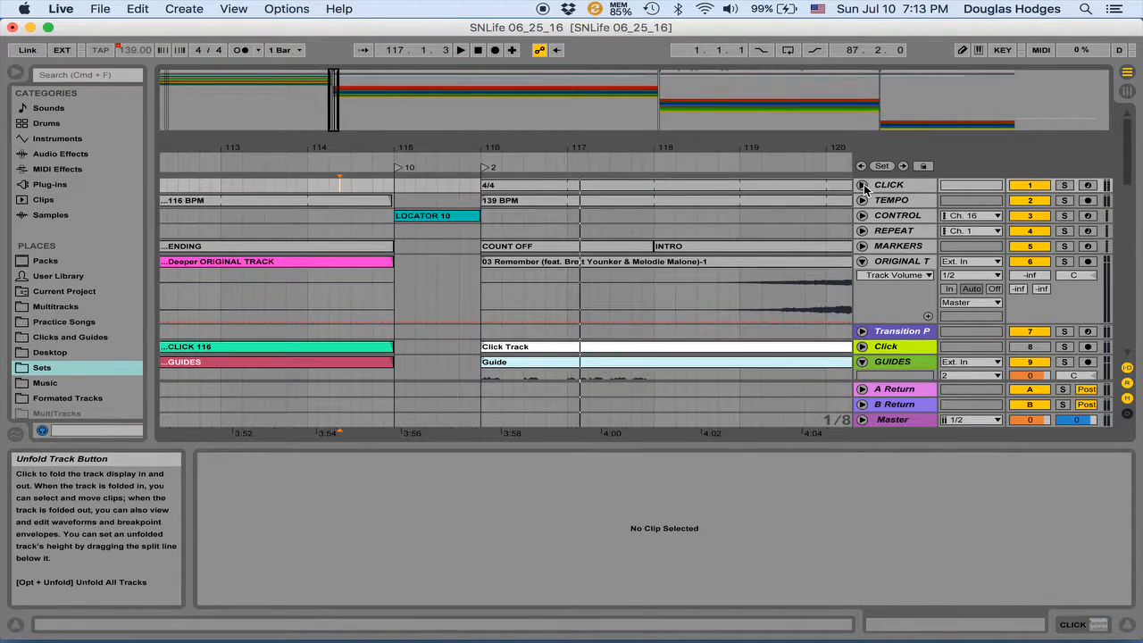
click(862, 186)
click(862, 185)
click(862, 186)
click(862, 186)
In Session View, route the CLICK track's audio to Ext. Out on output channel 3
click(1128, 92)
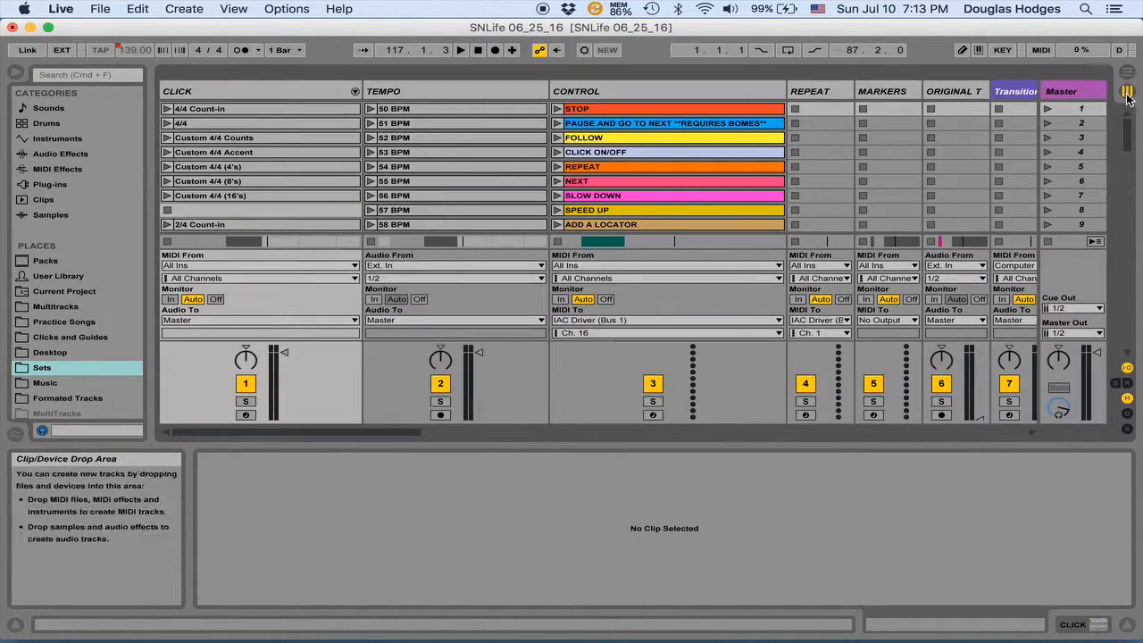
click(178, 92)
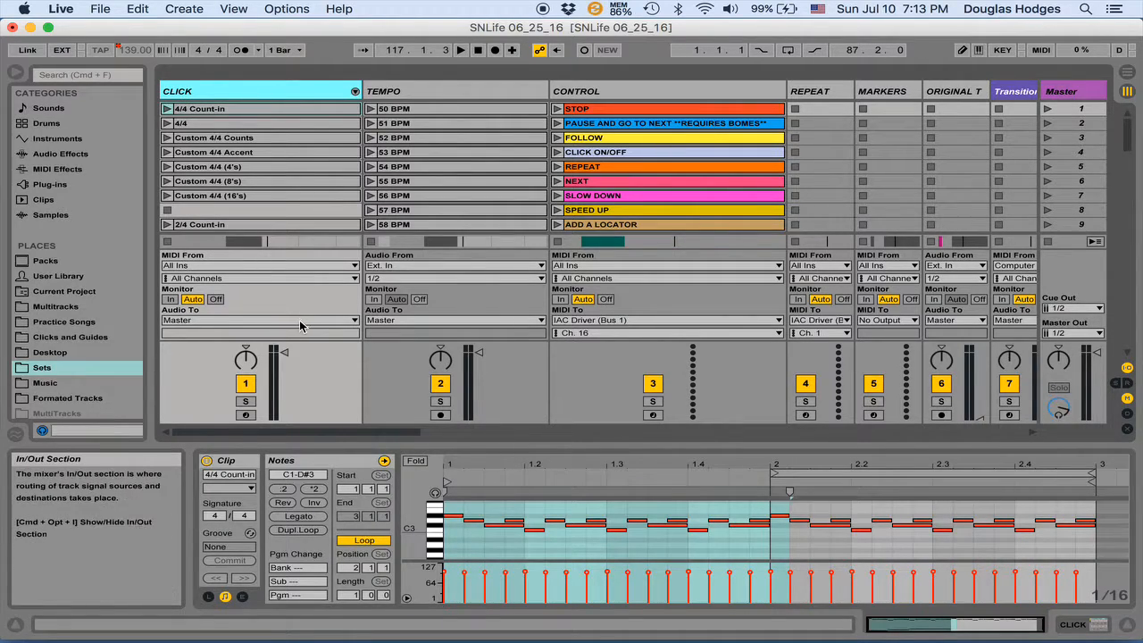
click(205, 320)
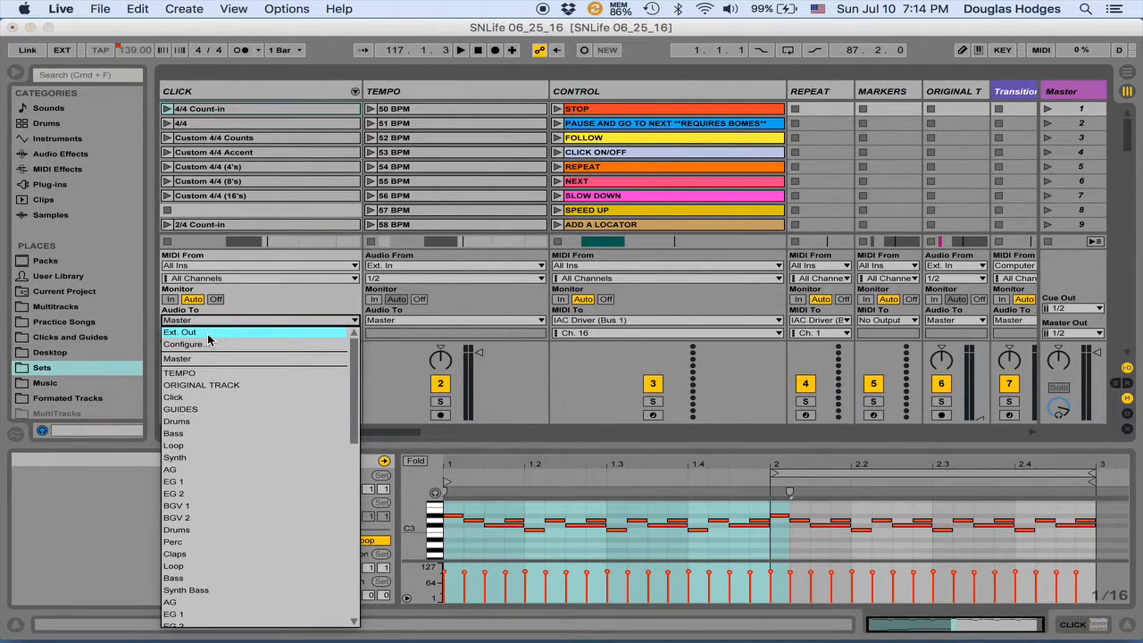
click(208, 337)
click(208, 334)
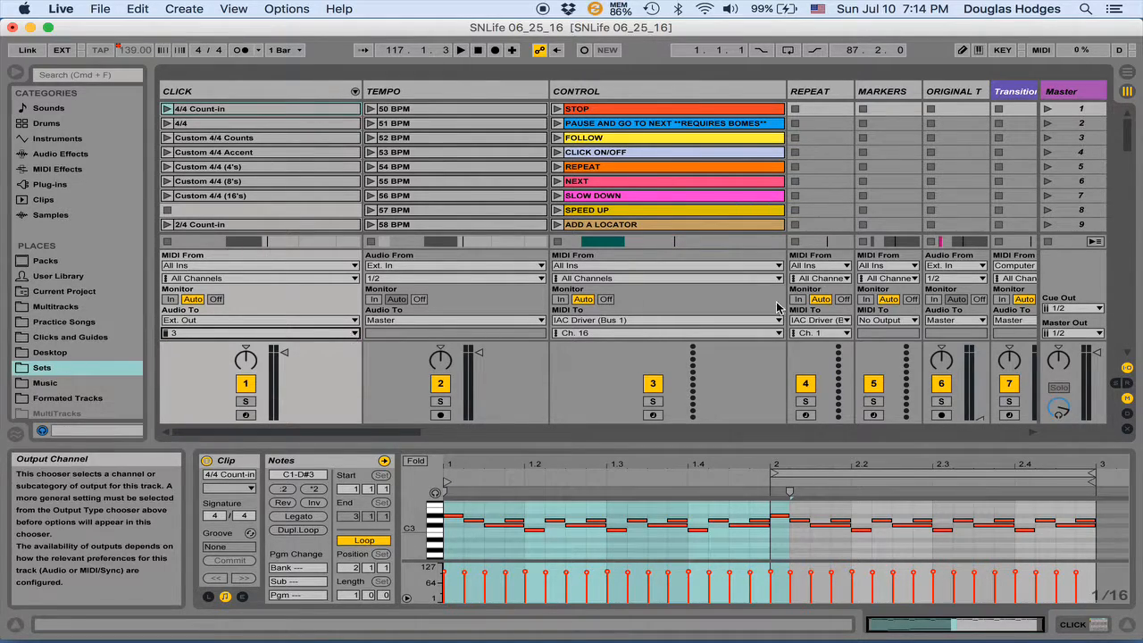
Route the GUIDES track's audio to Ext. Out on channel 4 and set the Master's Cue Out to 3
scroll(777, 303, right, 5)
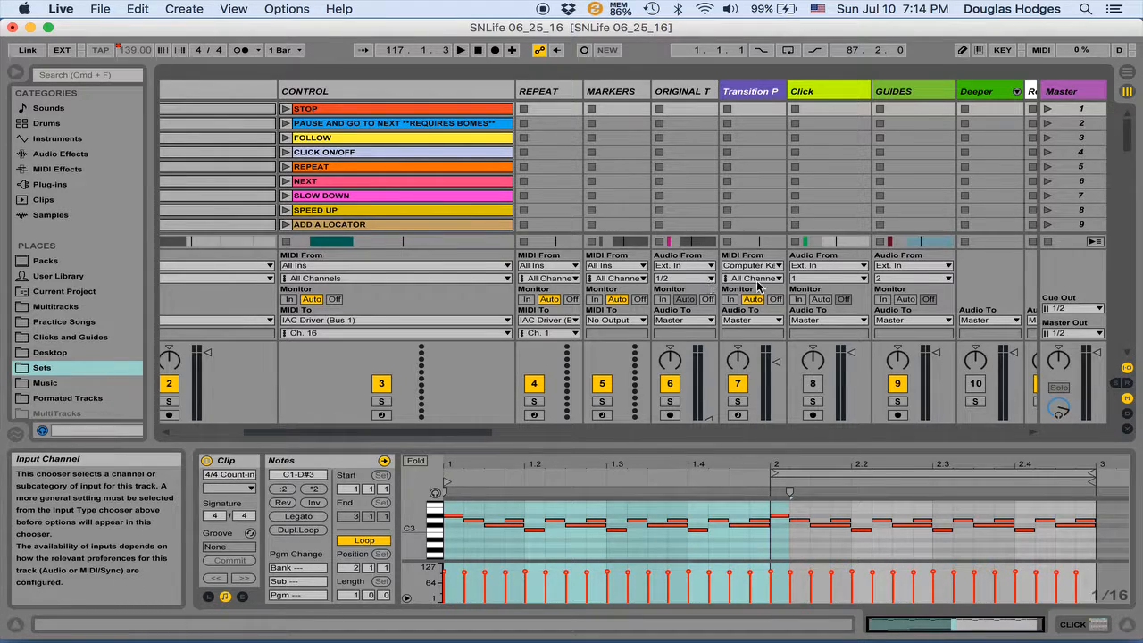
click(911, 322)
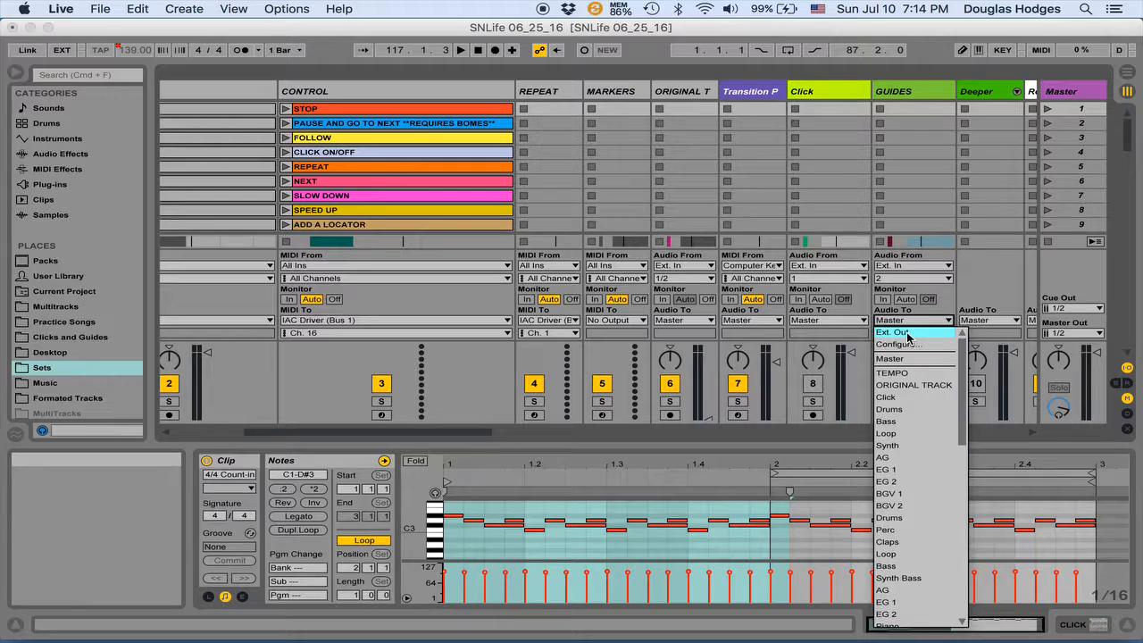
click(907, 333)
click(906, 333)
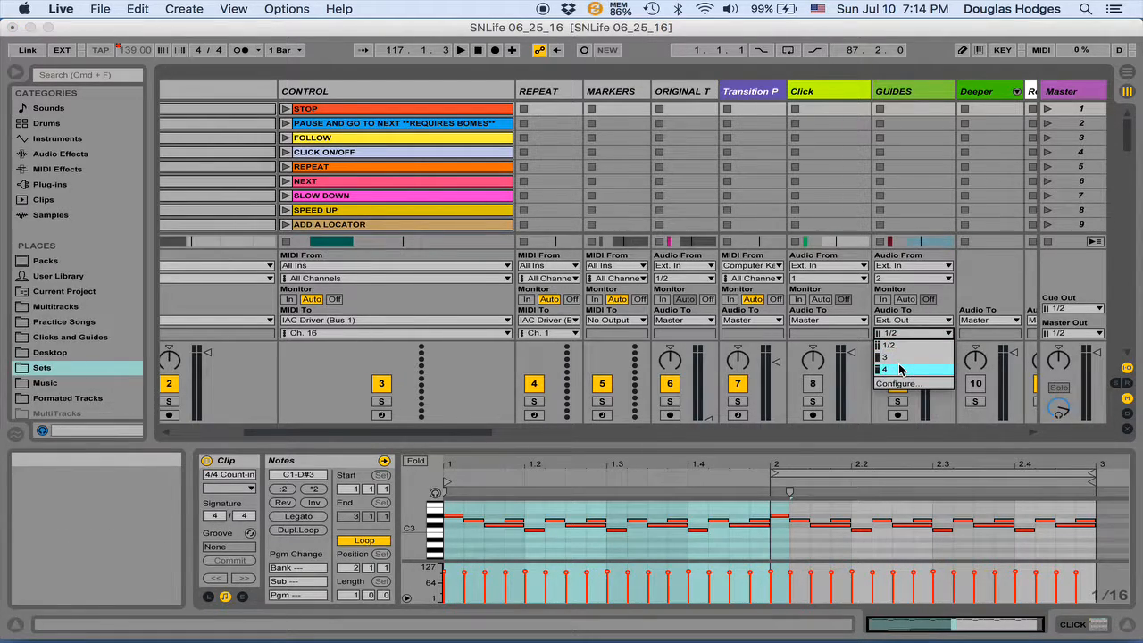
click(900, 369)
click(1069, 310)
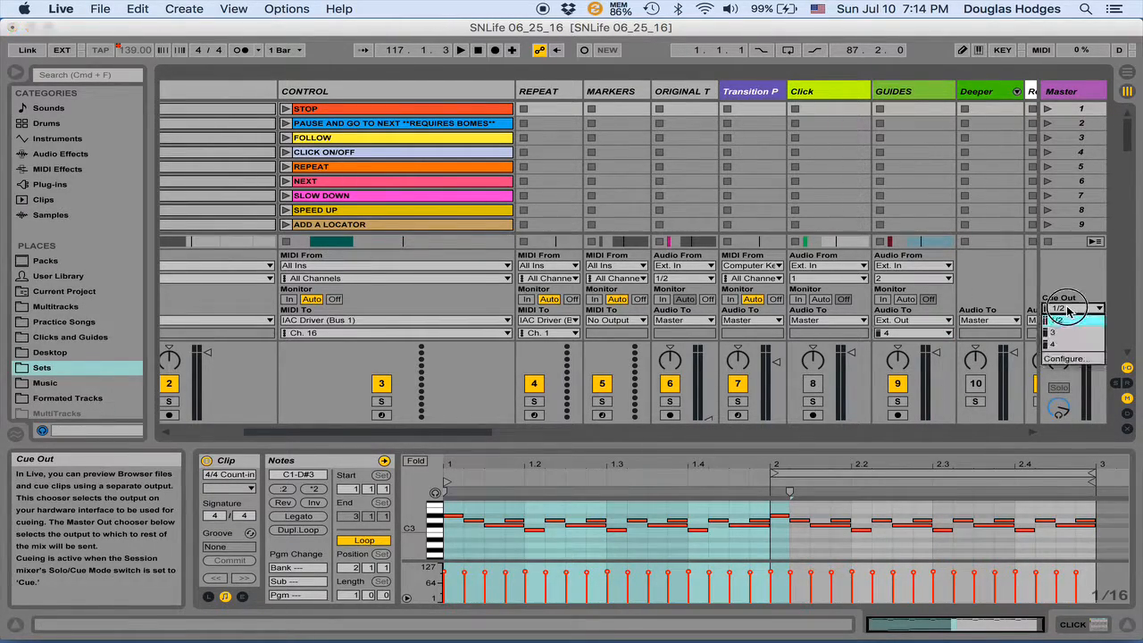
click(1070, 336)
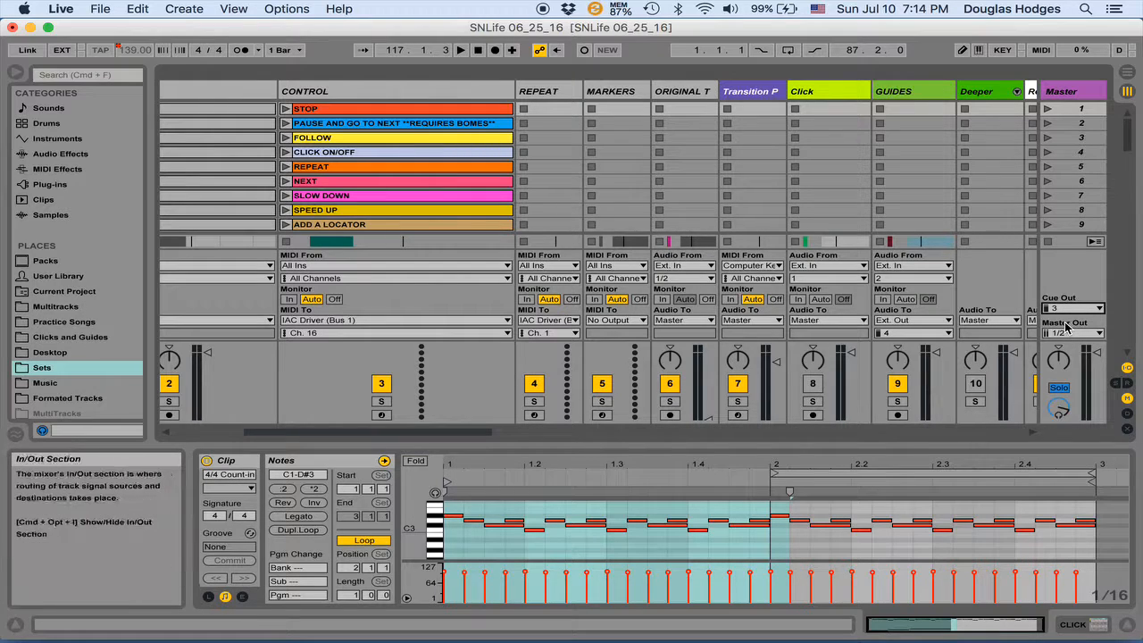
Return to Arrangement View and play the second song from locator 2 to check the click and guide routing
key(Tab)
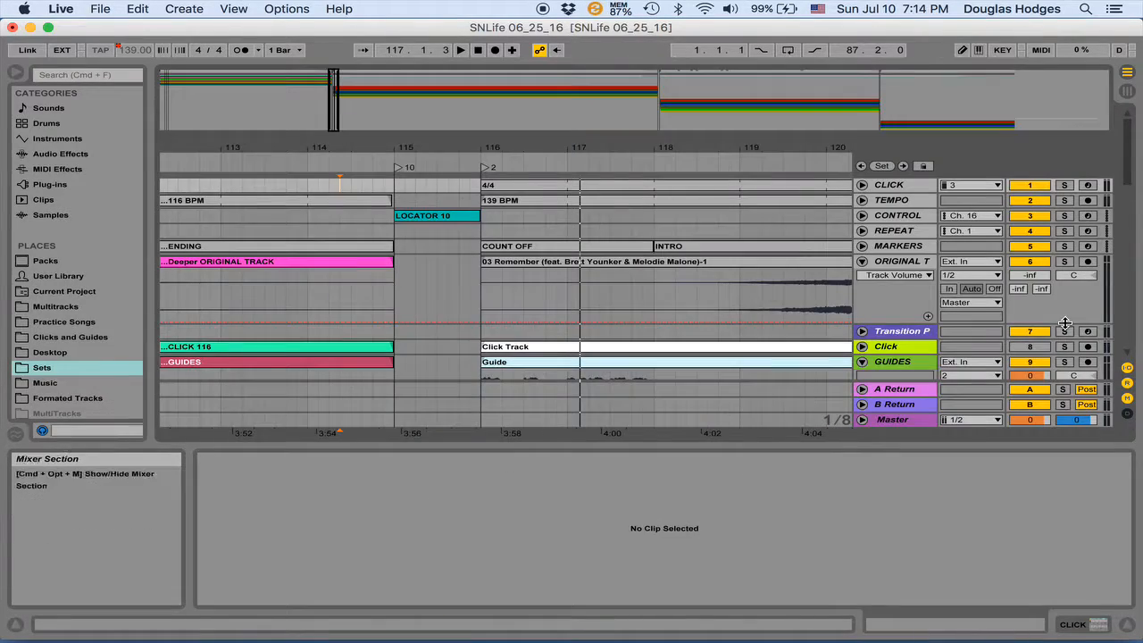
double_click(482, 170)
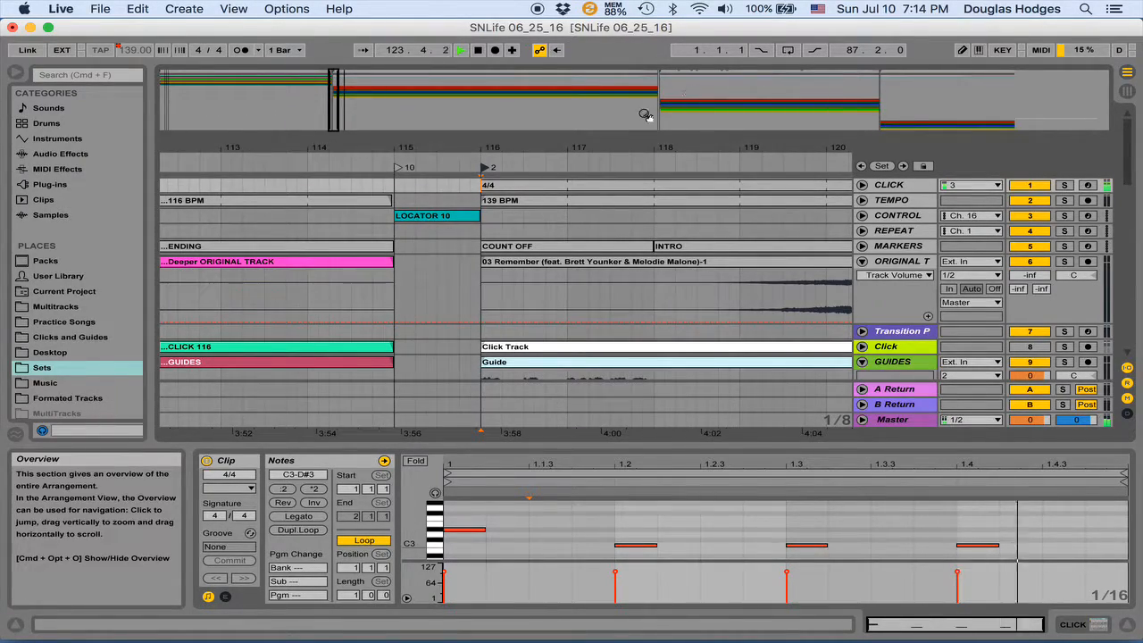
key(space)
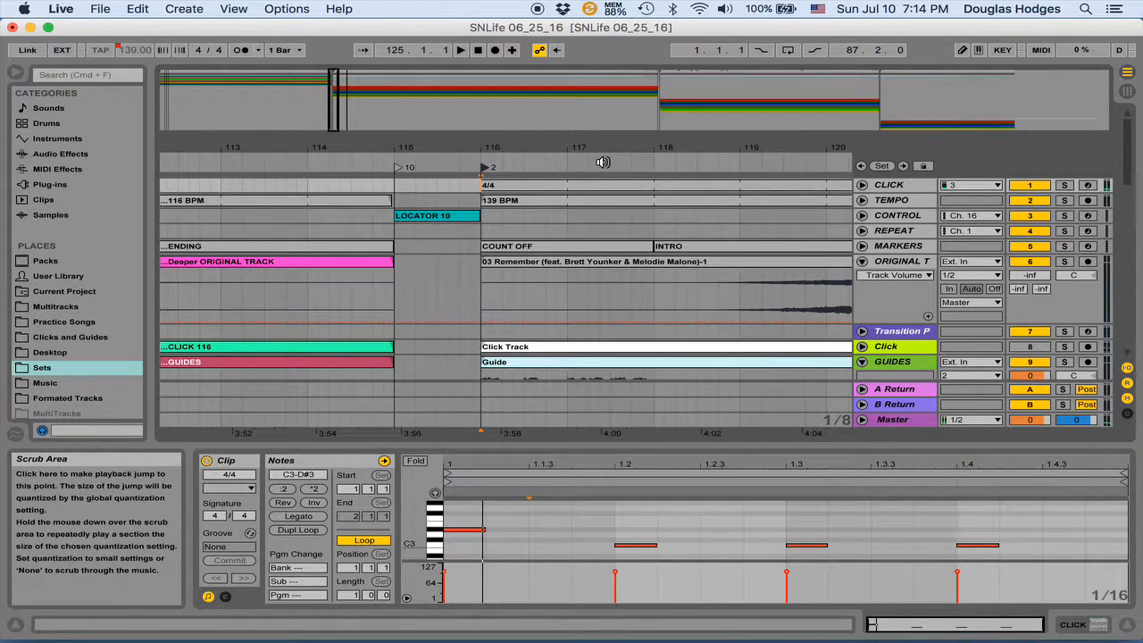